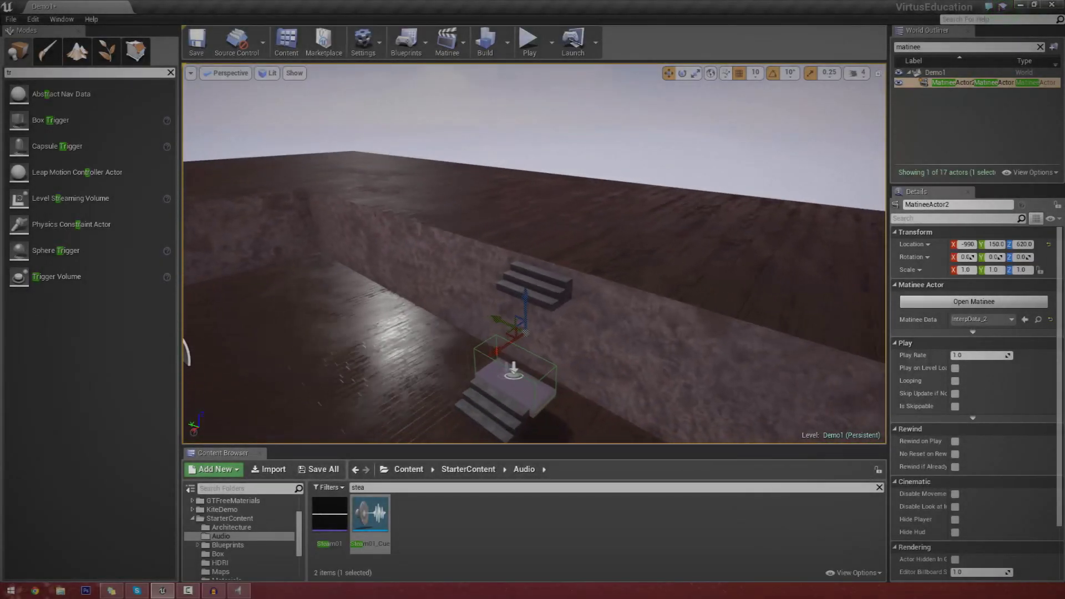
Play-test the level by running the character to the moving platform at the lower stairs, and end the session
right_drag(534, 254, 524, 285)
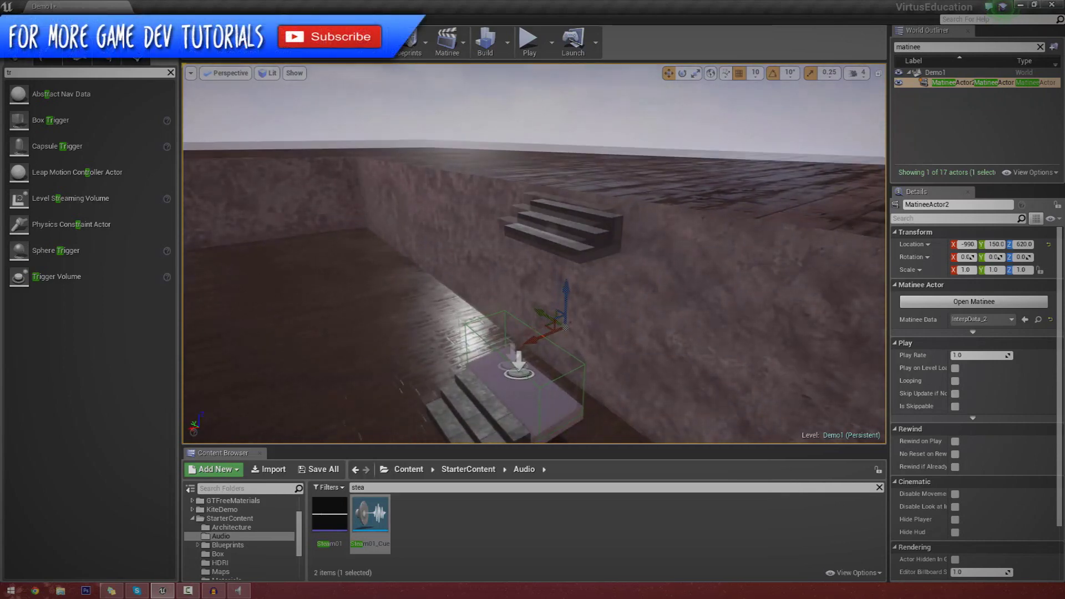
right_drag(533, 249, 518, 252)
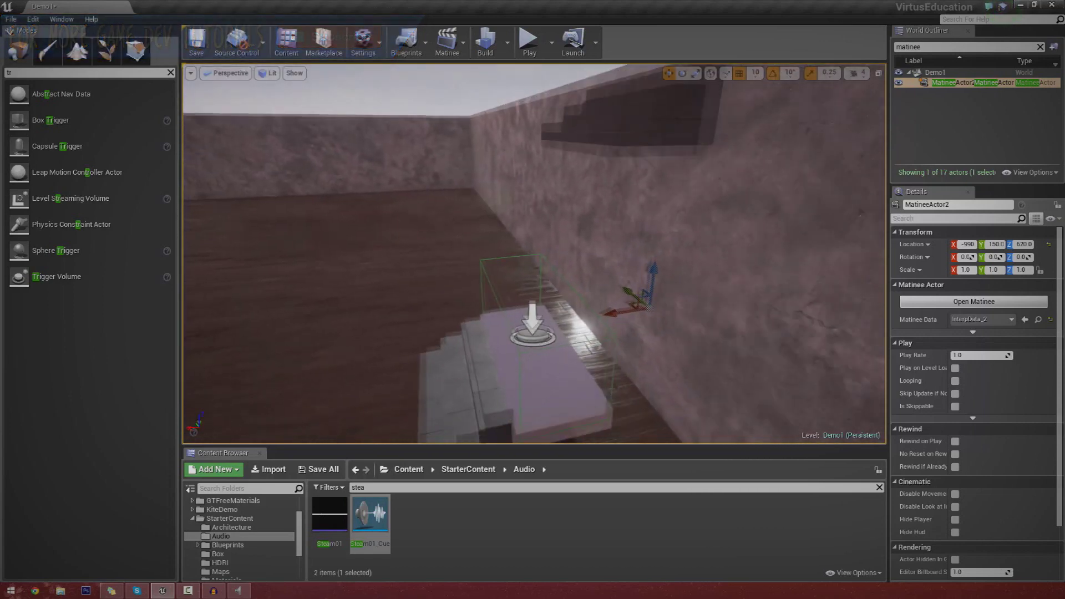
right_drag(532, 250, 530, 252)
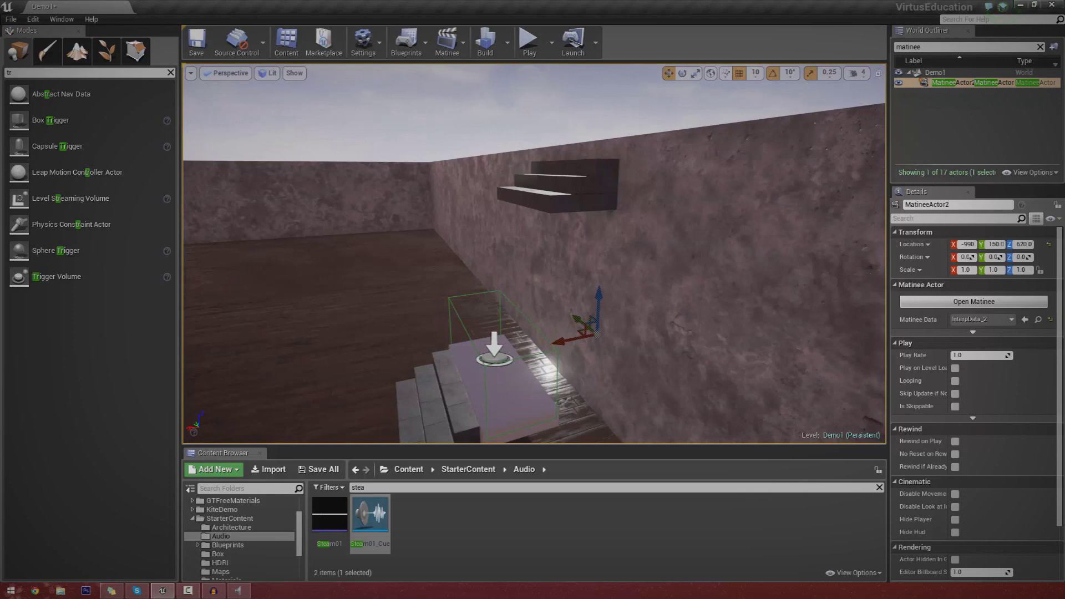
click(528, 44)
click(549, 83)
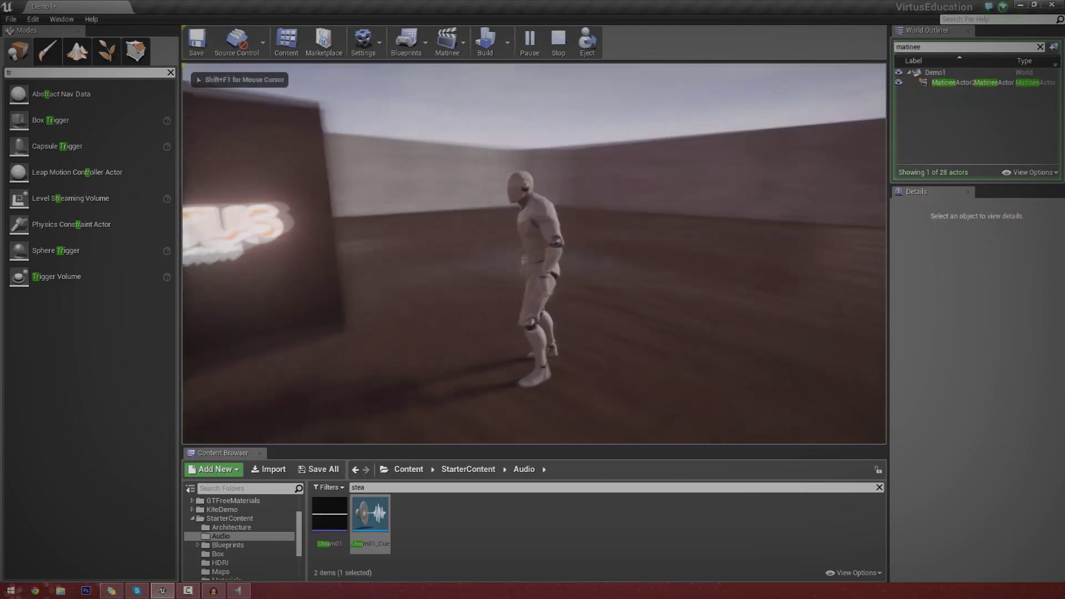
key(w)
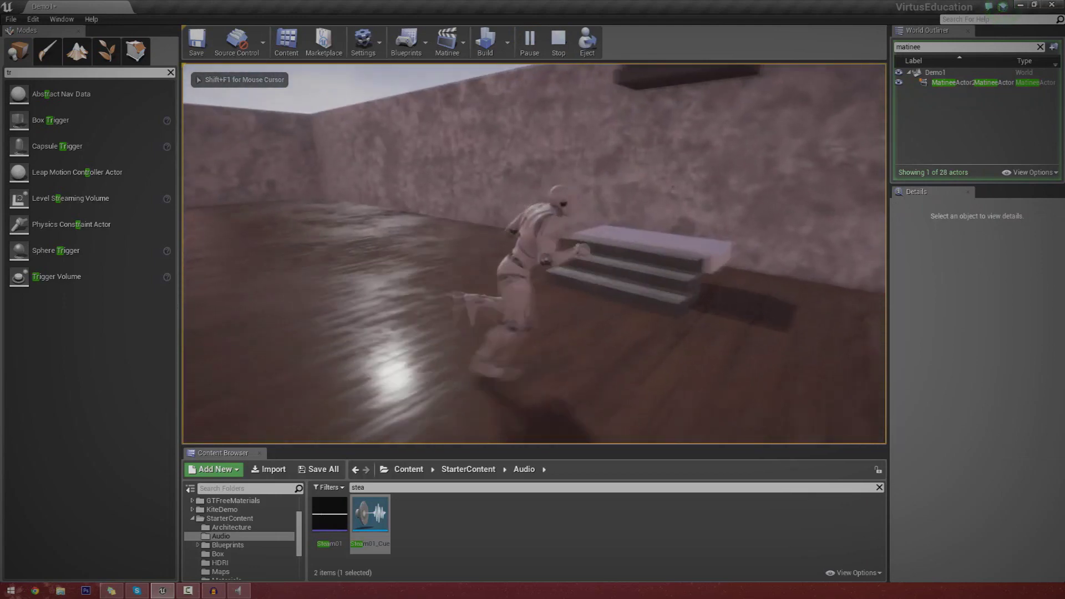
key(w)
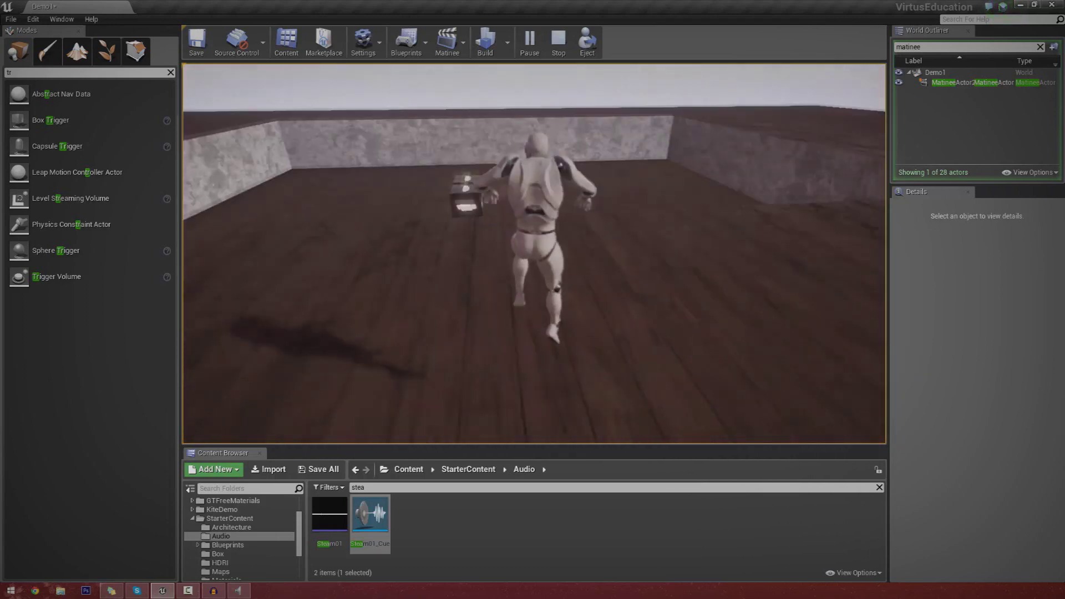
key(Escape)
Locate the Matinee actor and move it out of the wall into the open room, to X -310 and Z 730
right_drag(534, 254, 388, 255)
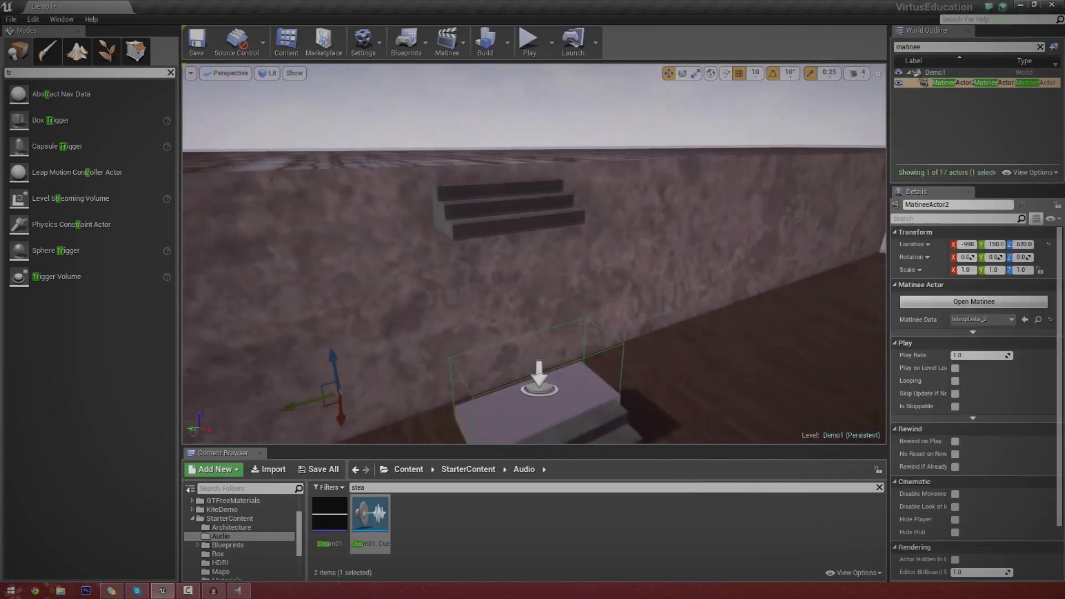
right_drag(534, 254, 358, 266)
right_drag(441, 368, 441, 368)
click(440, 368)
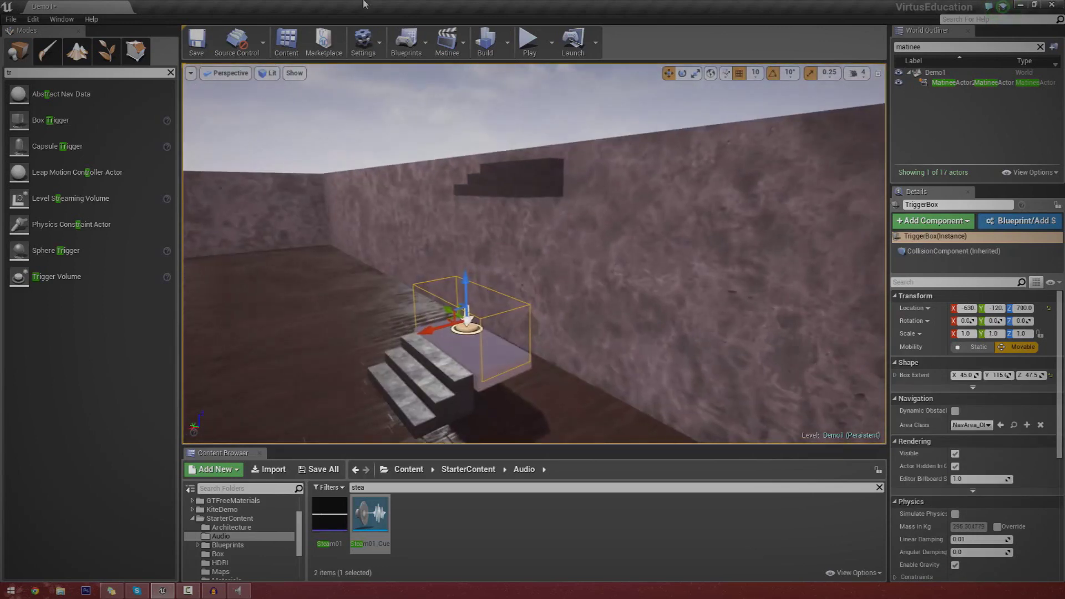
double_click(963, 84)
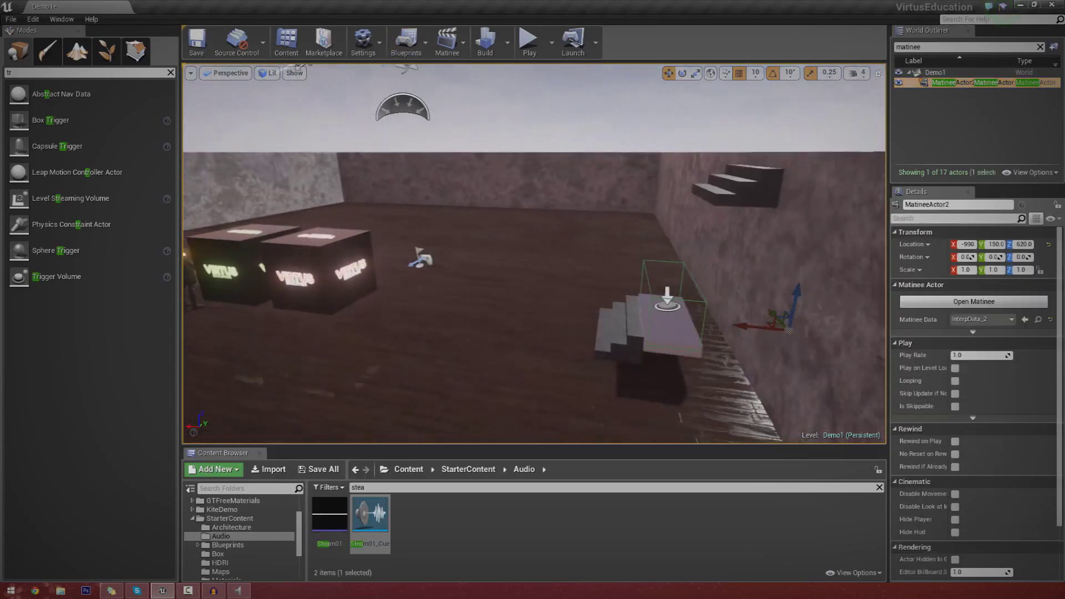
right_drag(732, 314, 732, 315)
drag(613, 248, 317, 232)
right_drag(471, 253, 439, 226)
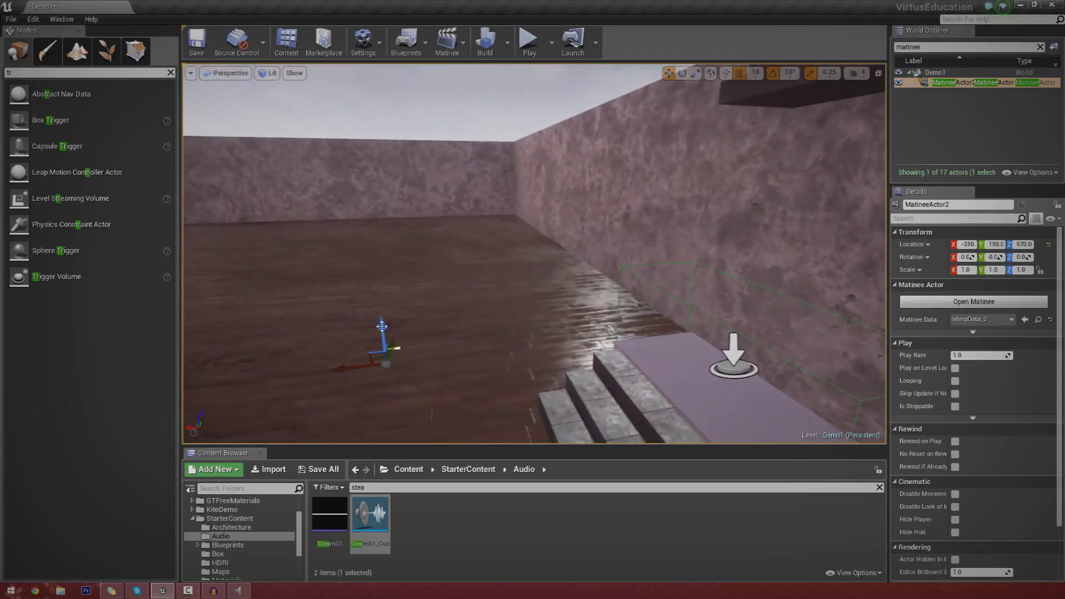
drag(382, 327, 397, 280)
Open the level blueprint, review how the trigger box overlap events drive the Matinee Play and Reverse nodes, and close it
click(408, 42)
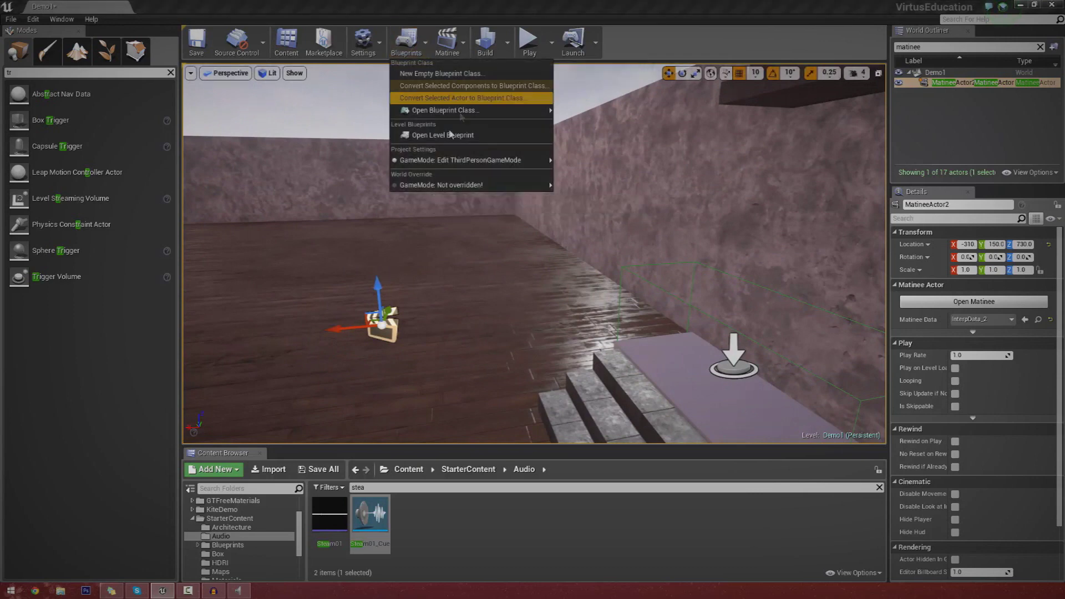
click(473, 136)
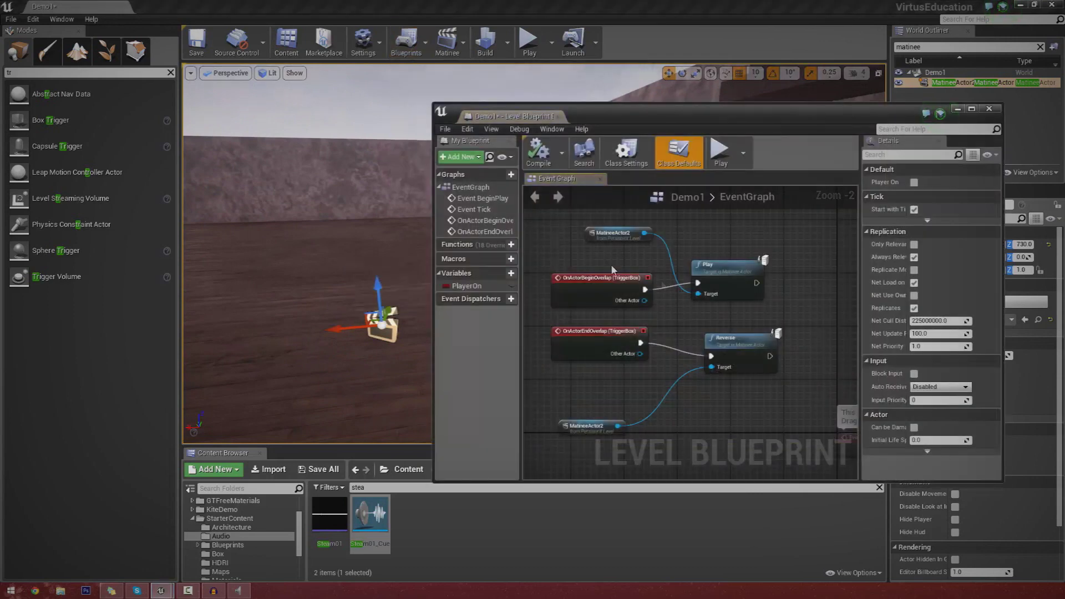
drag(644, 118, 758, 115)
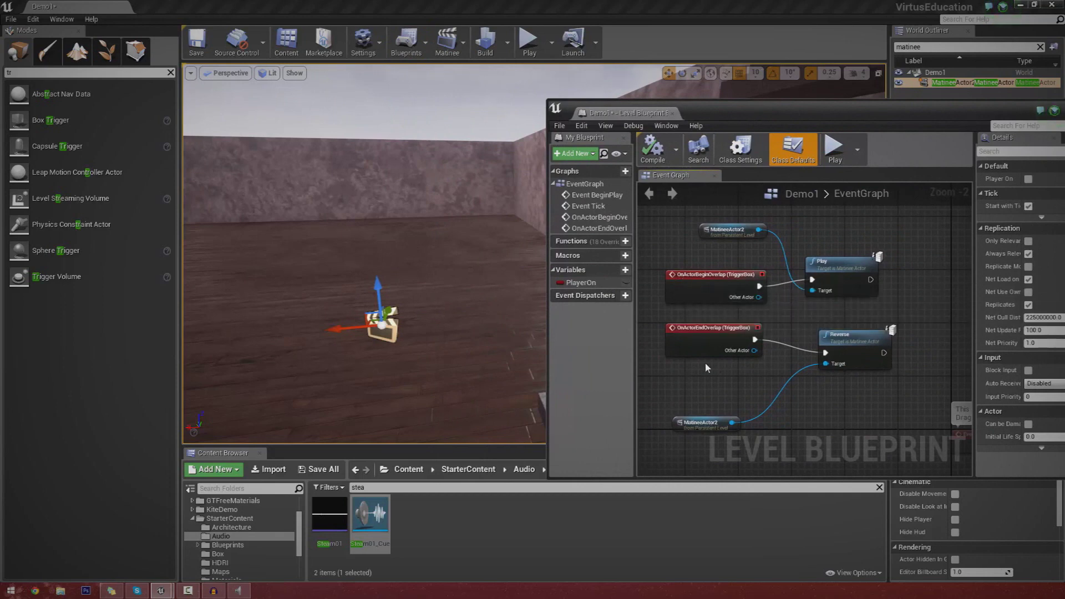
drag(721, 120, 856, 143)
click(829, 273)
right_drag(484, 212, 656, 271)
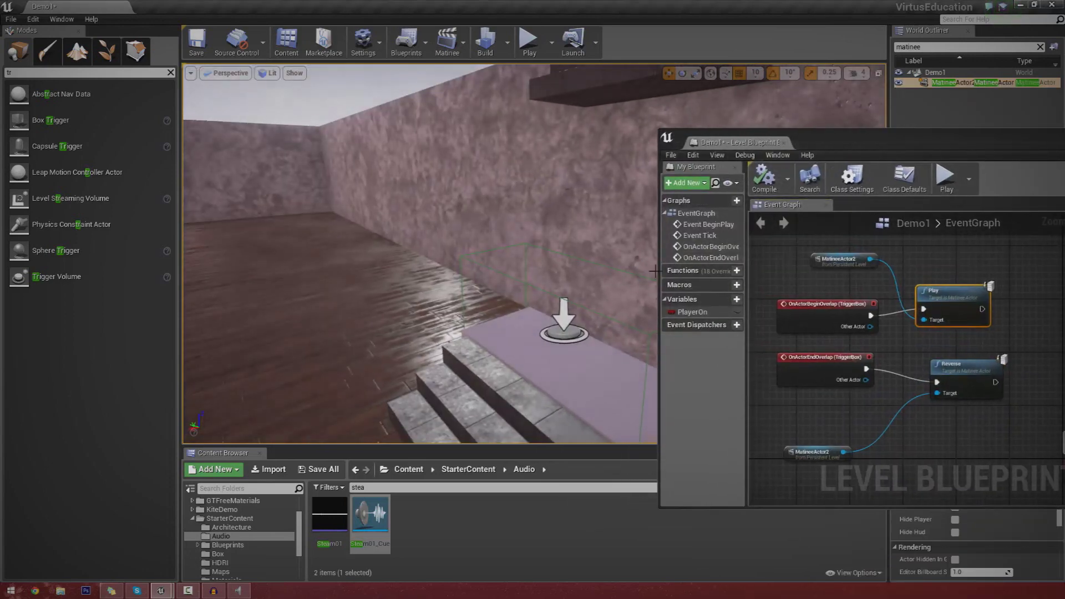
click(532, 286)
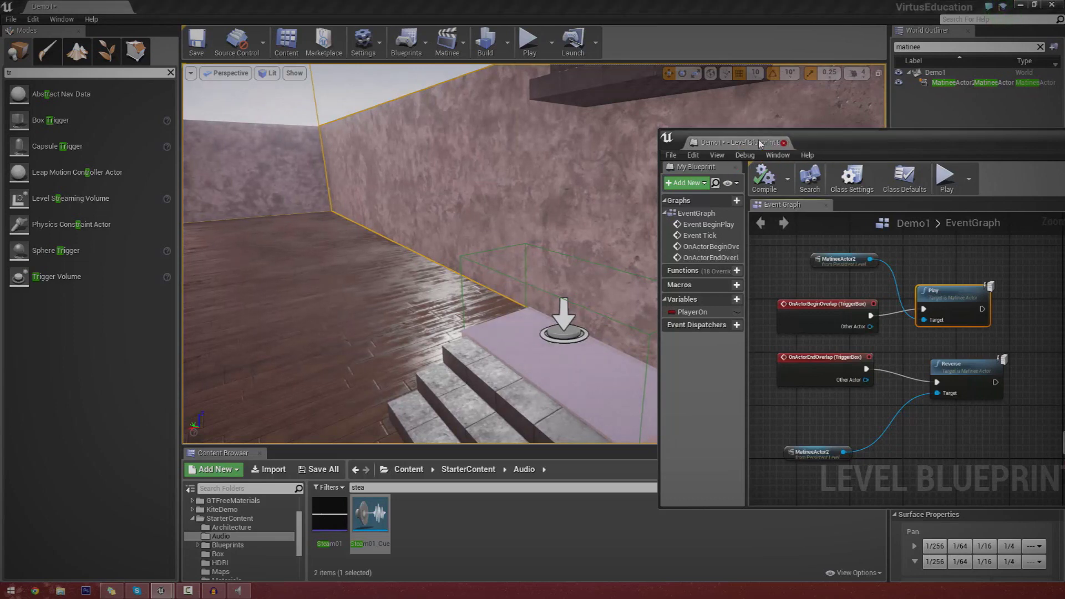
click(783, 144)
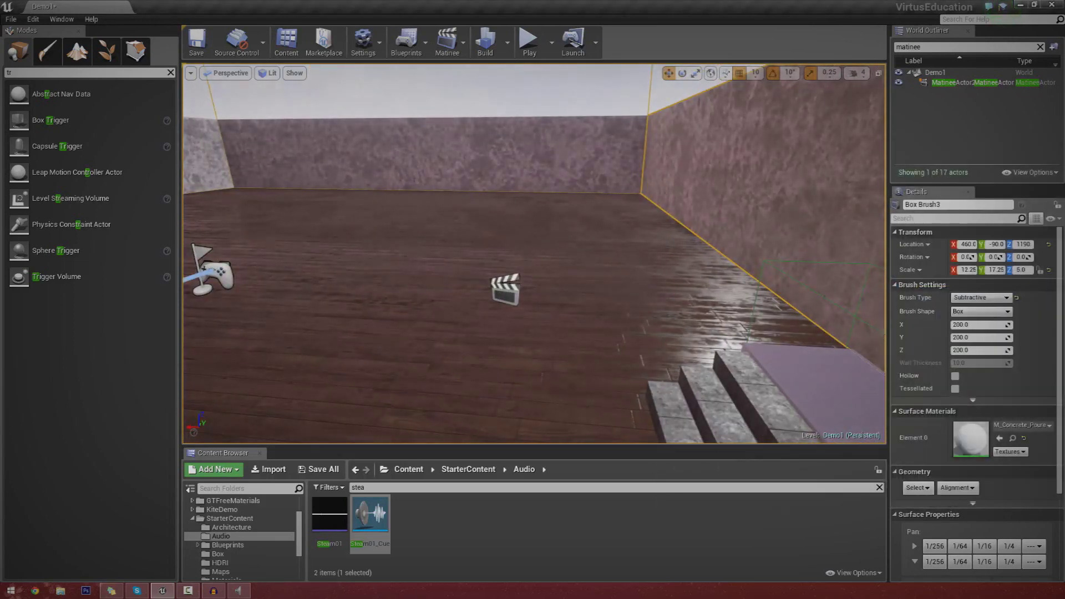
Open the Matinee actor's sequence, preview its playback, check the Sound track's properties and close the editor
click(505, 289)
click(964, 302)
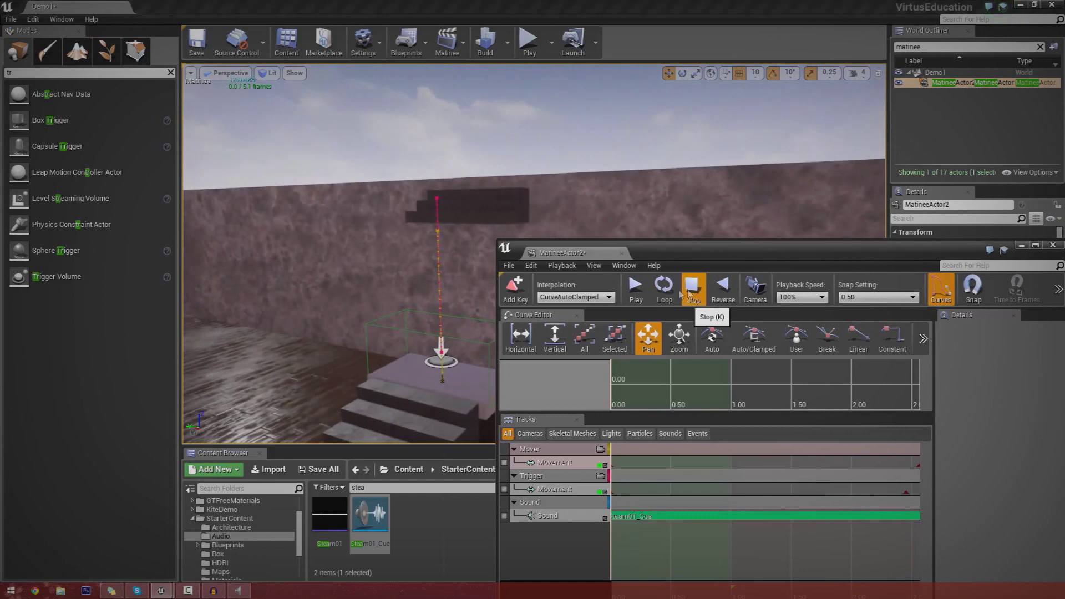
click(635, 285)
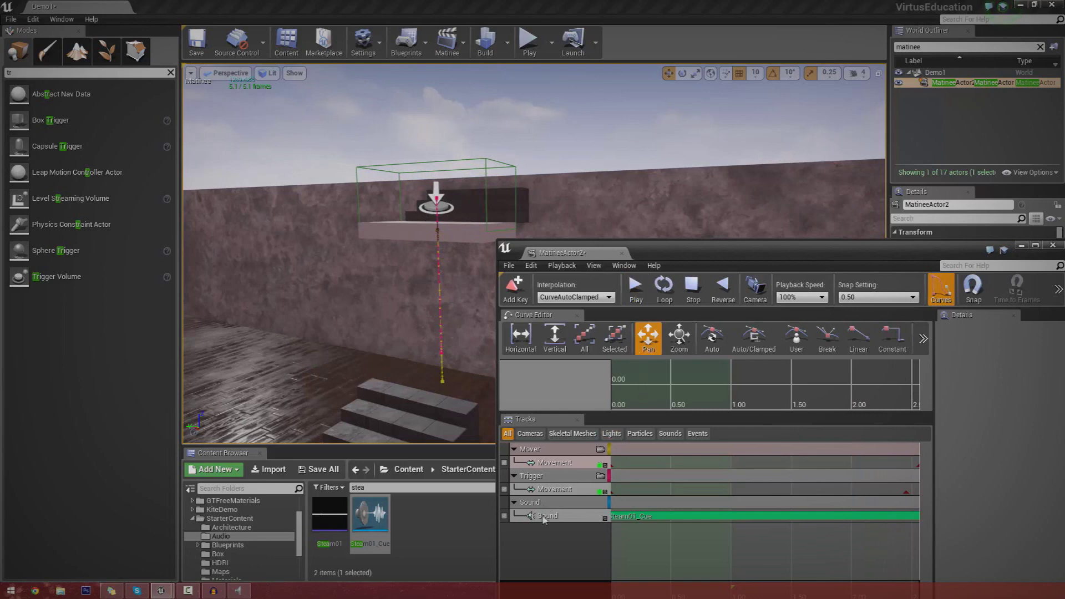
click(568, 518)
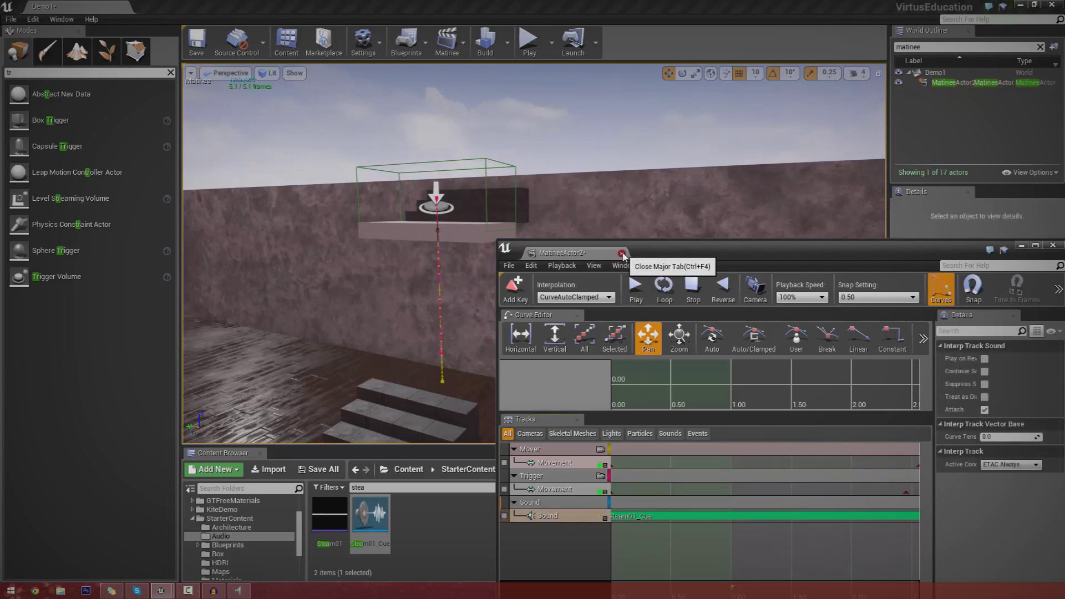
click(622, 254)
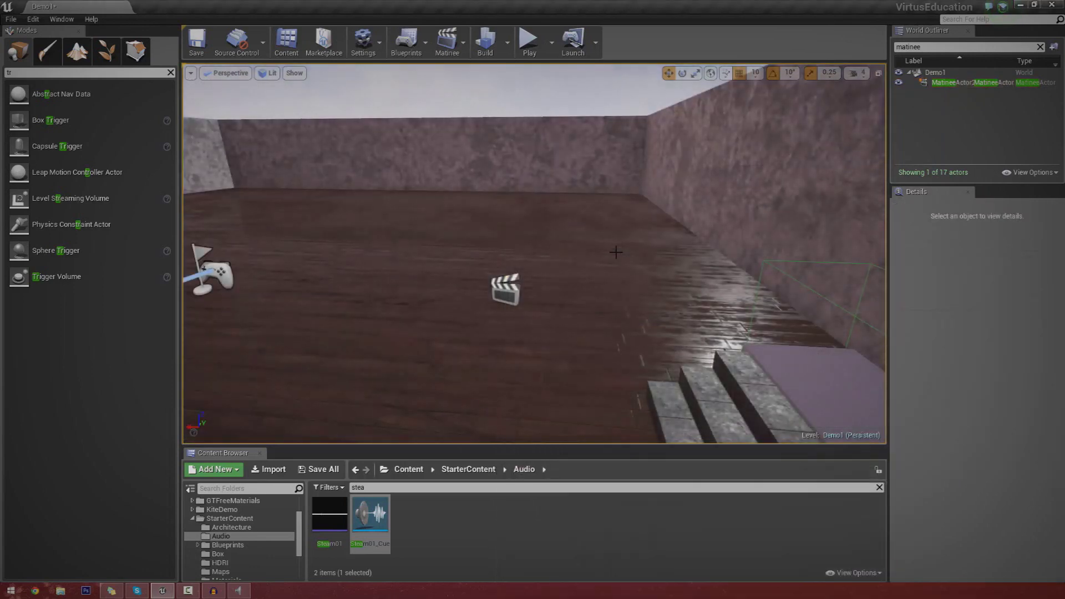
Delete the existing elevator platform cube behind the lower stairs
right_drag(616, 252, 788, 261)
click(513, 300)
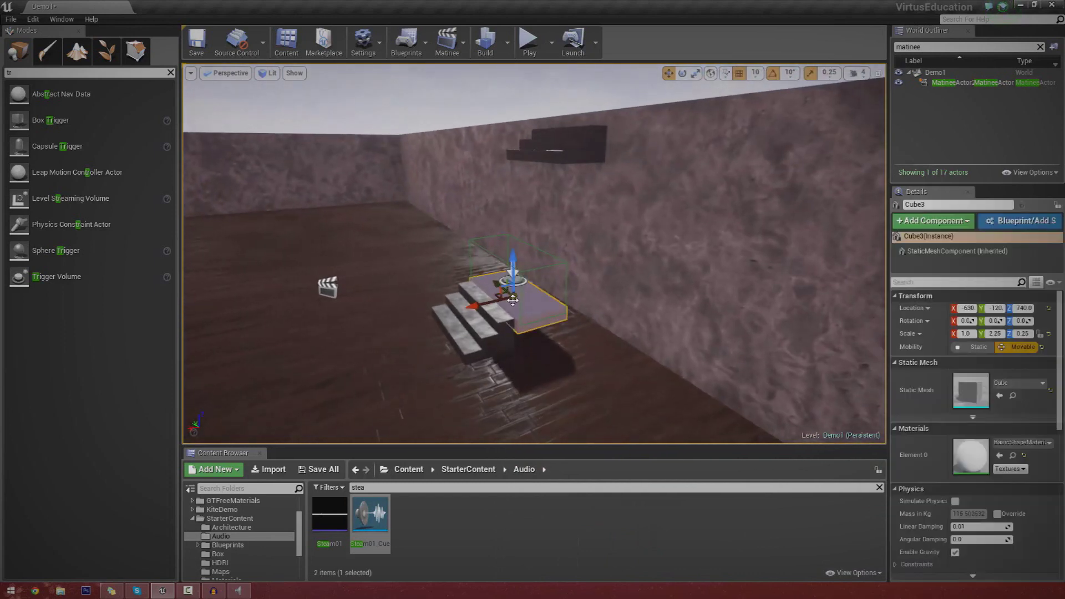
key(Delete)
click(599, 312)
Delete the trigger box behind the lower stairs despite its level blueprint references
click(526, 269)
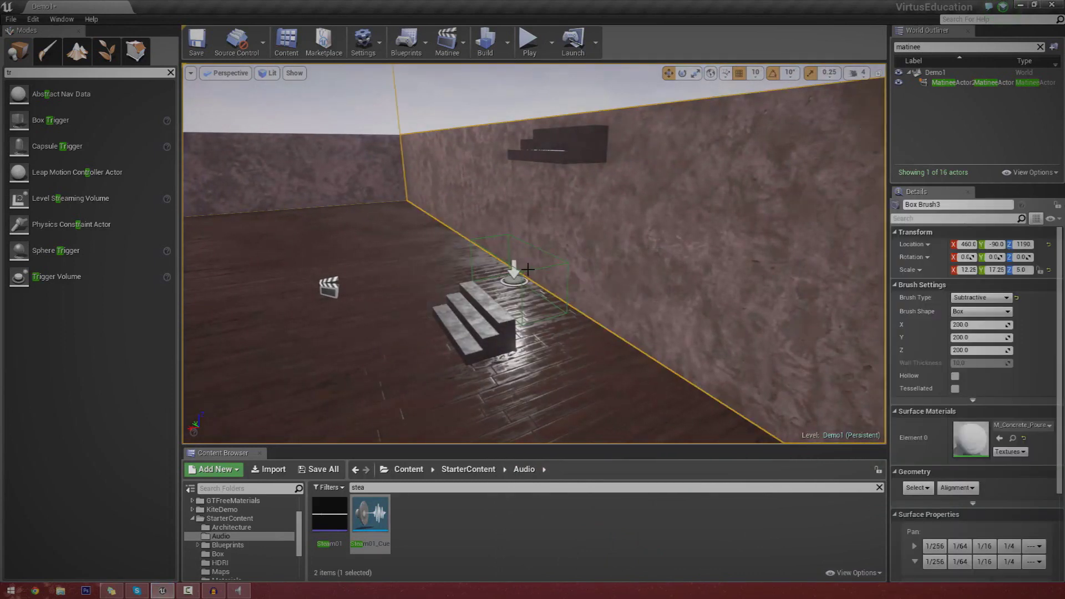
click(513, 271)
key(Delete)
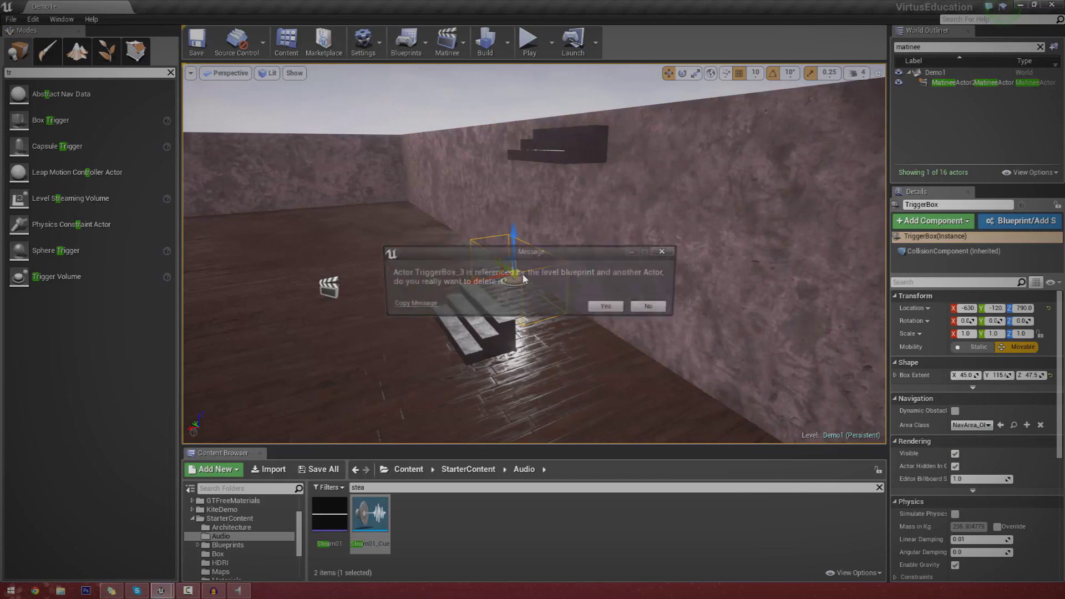
click(605, 308)
Delete the Matinee actor from the level
click(330, 288)
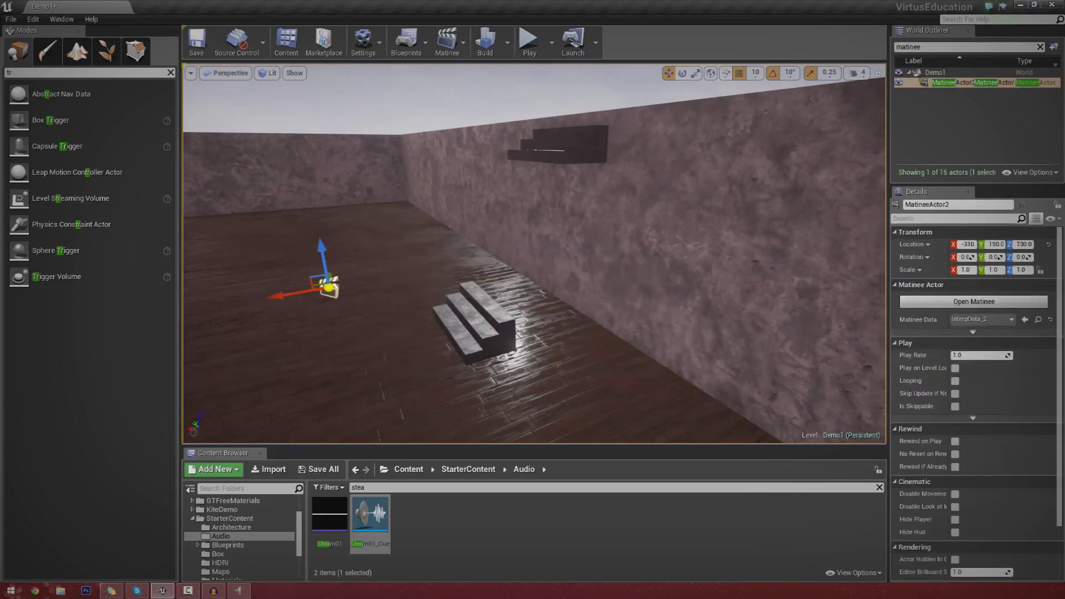
key(Delete)
click(604, 308)
Place a new basic cube on the floor behind the lower stairs and set its mobility to Movable
key(w)
right_drag(522, 289, 555, 290)
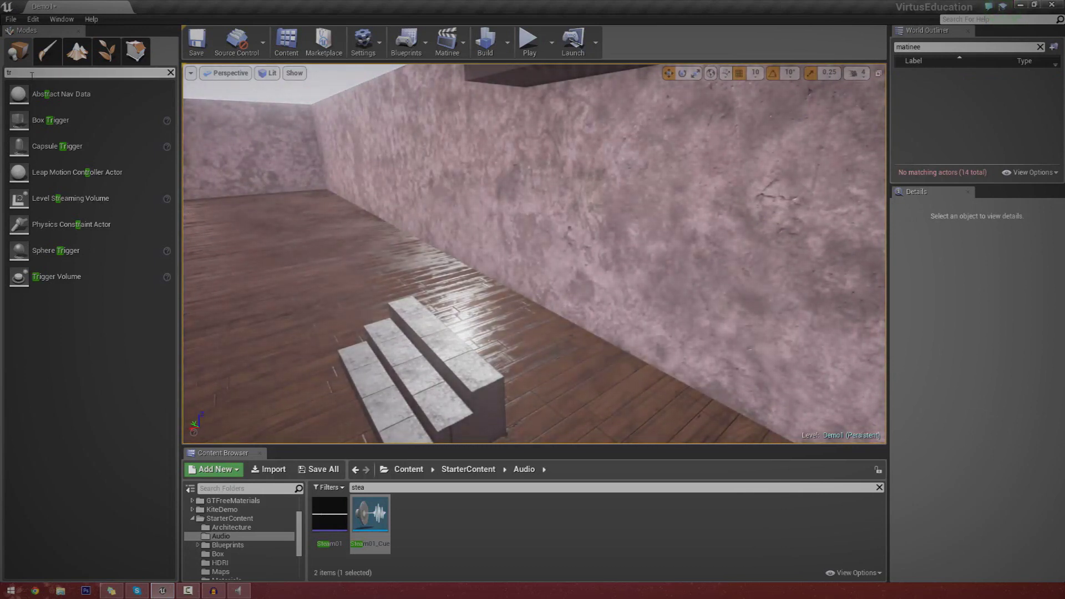
key(BackSpace)
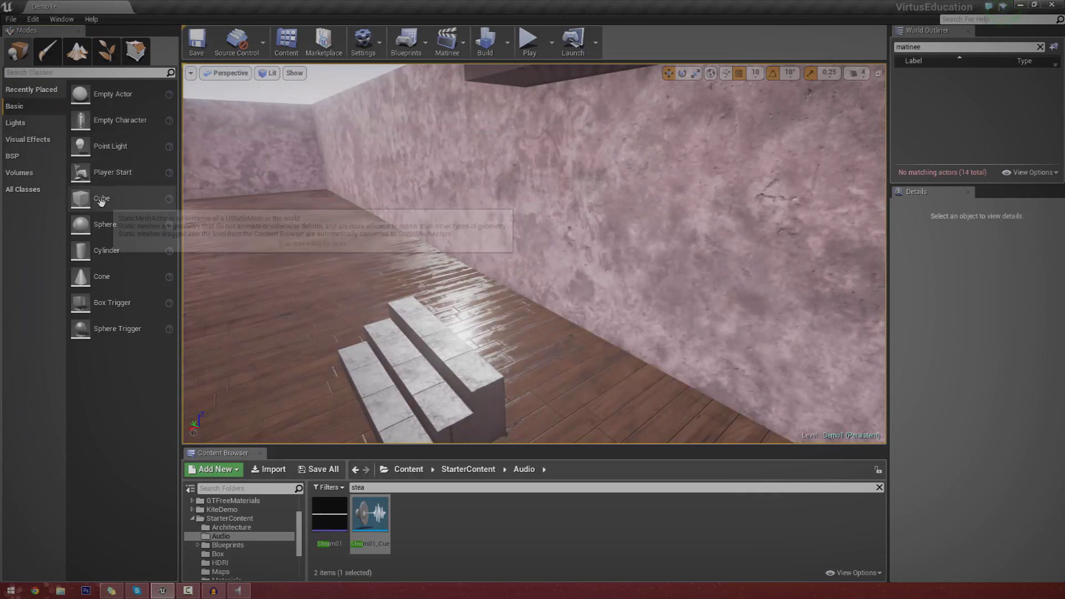
drag(83, 198, 502, 359)
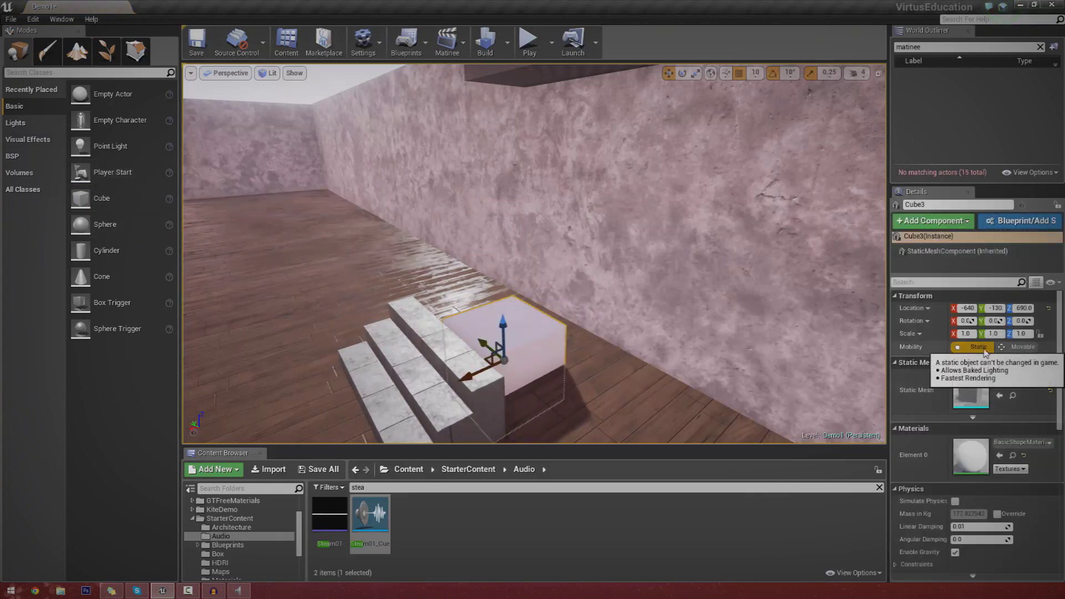
click(1018, 350)
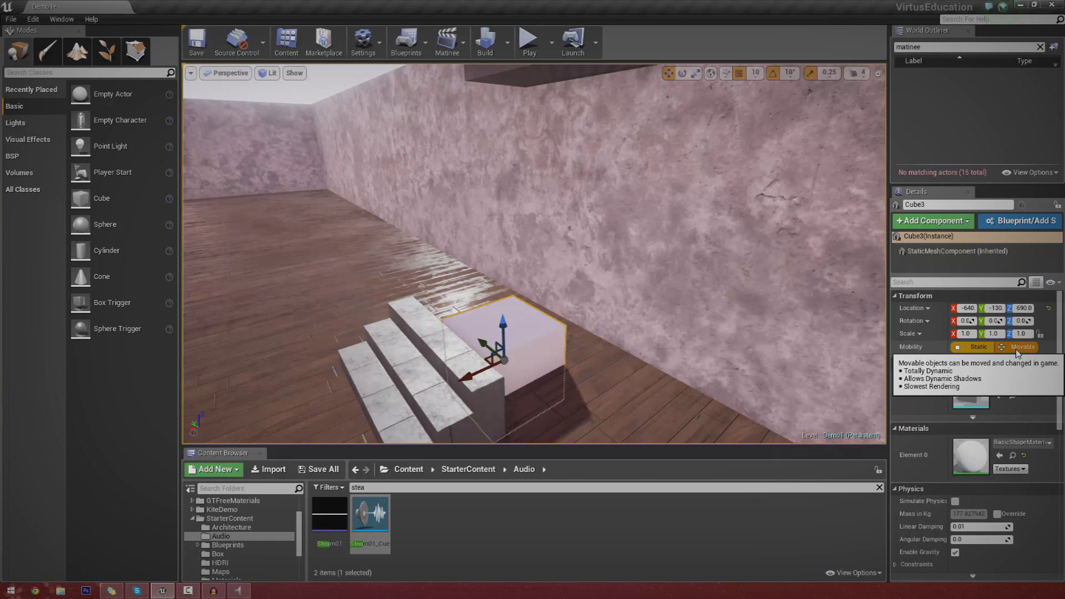
click(1016, 351)
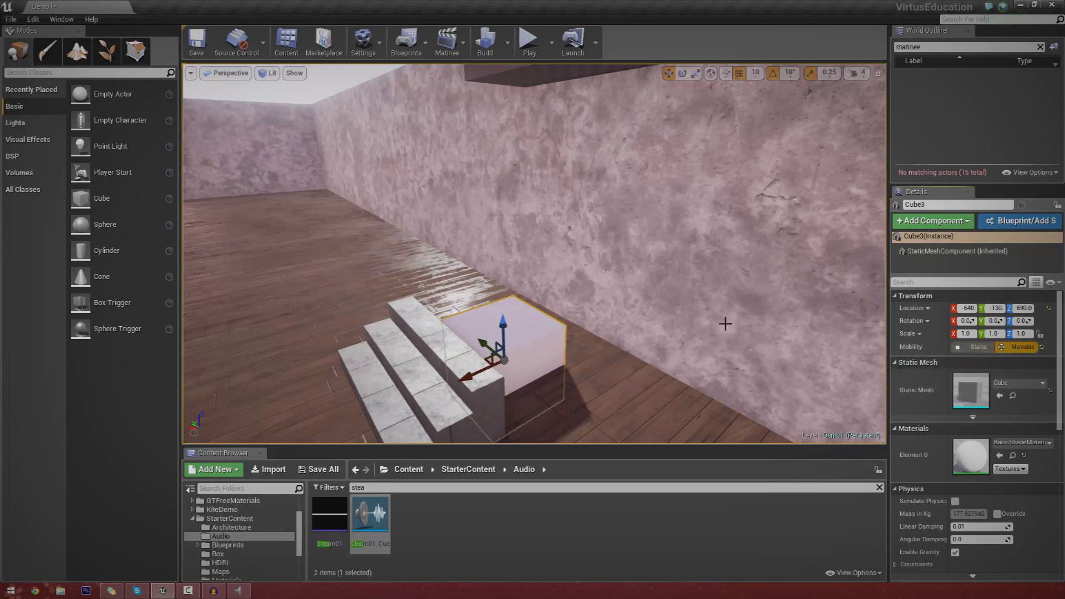
Scale the new cube into a flat platform, with Y scale 1.75 and Z scale 0.25
right_drag(724, 323, 655, 377)
right_drag(610, 311, 717, 324)
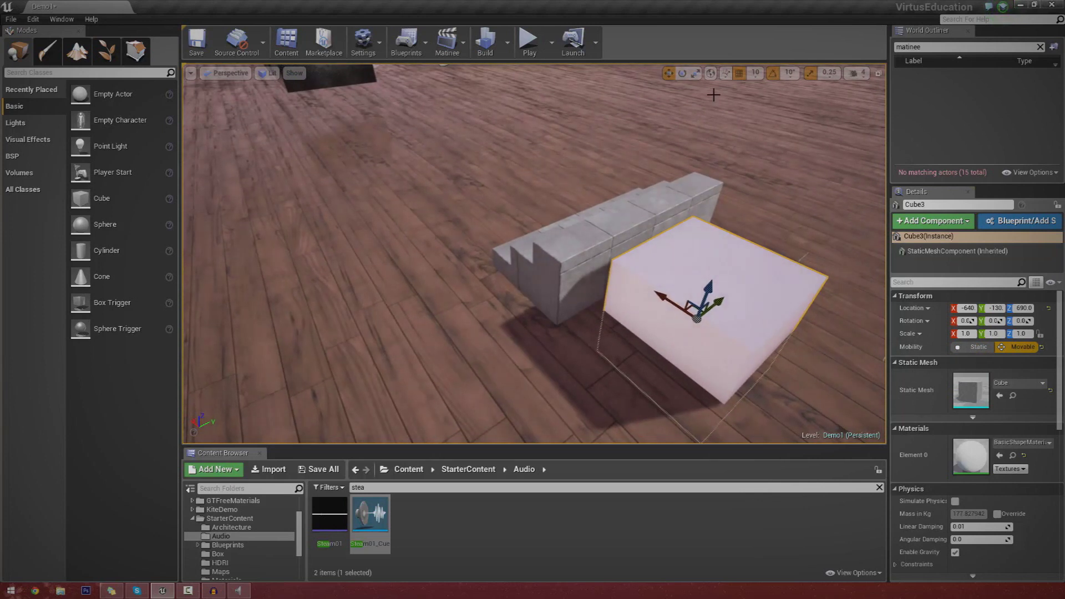
click(695, 72)
drag(720, 302, 705, 327)
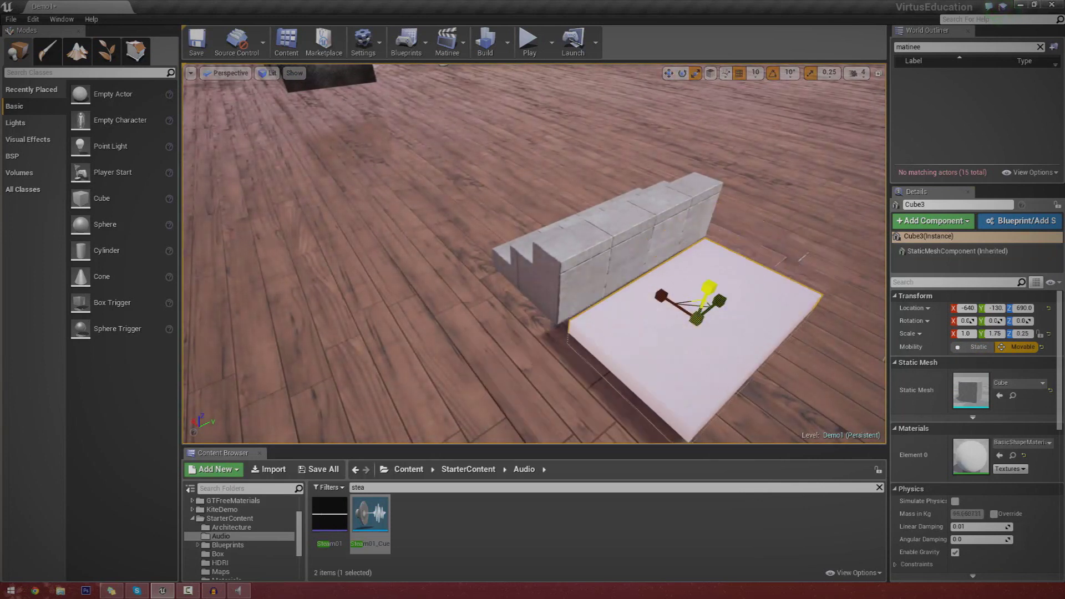
Raise the platform to Z 750 and align it with the top of the stairs at X -630, Y -120
click(669, 72)
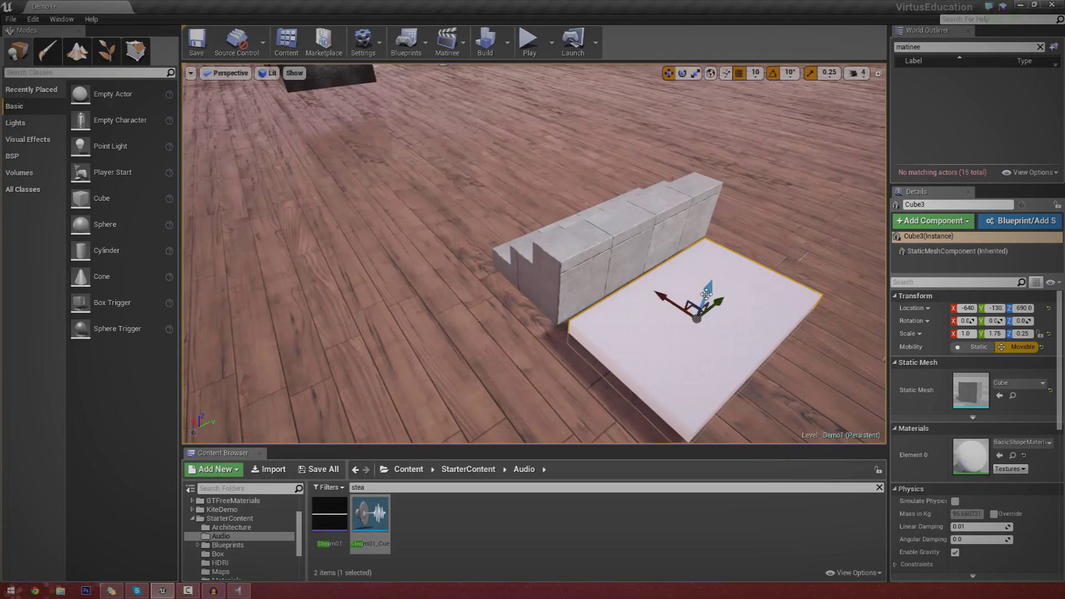
drag(705, 297, 707, 237)
right_drag(707, 237, 488, 255)
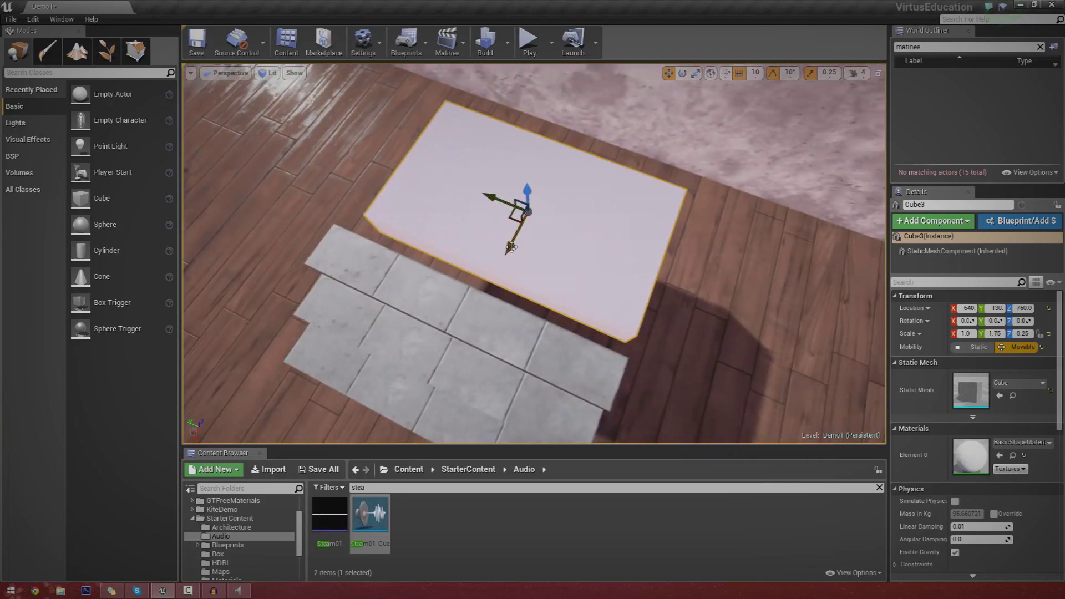
drag(513, 245, 507, 257)
drag(493, 213, 483, 212)
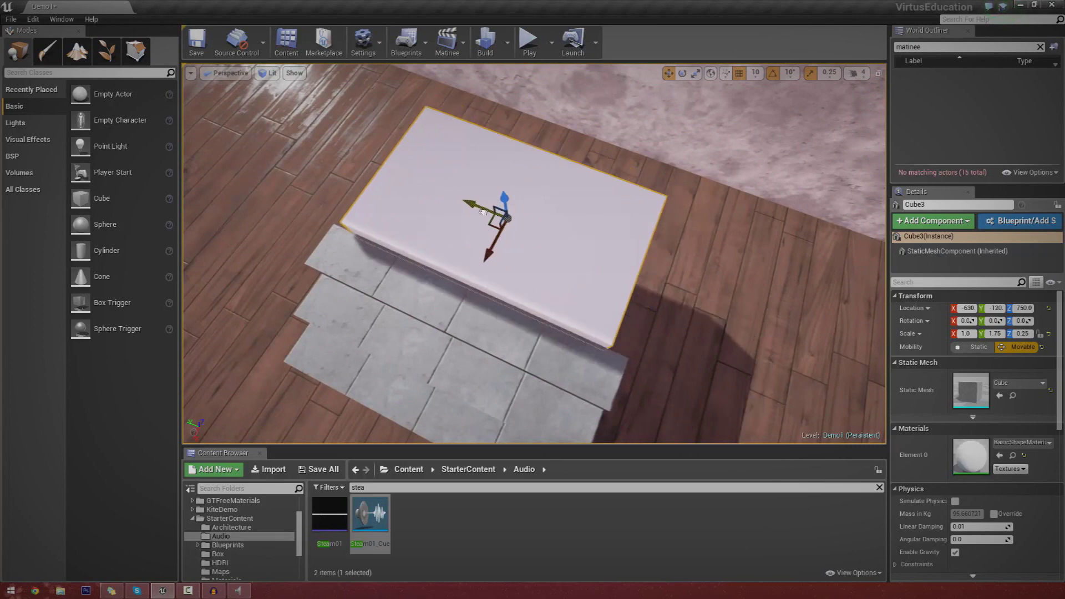
Widen the platform cube along its length to a Y scale of 2.0
click(695, 73)
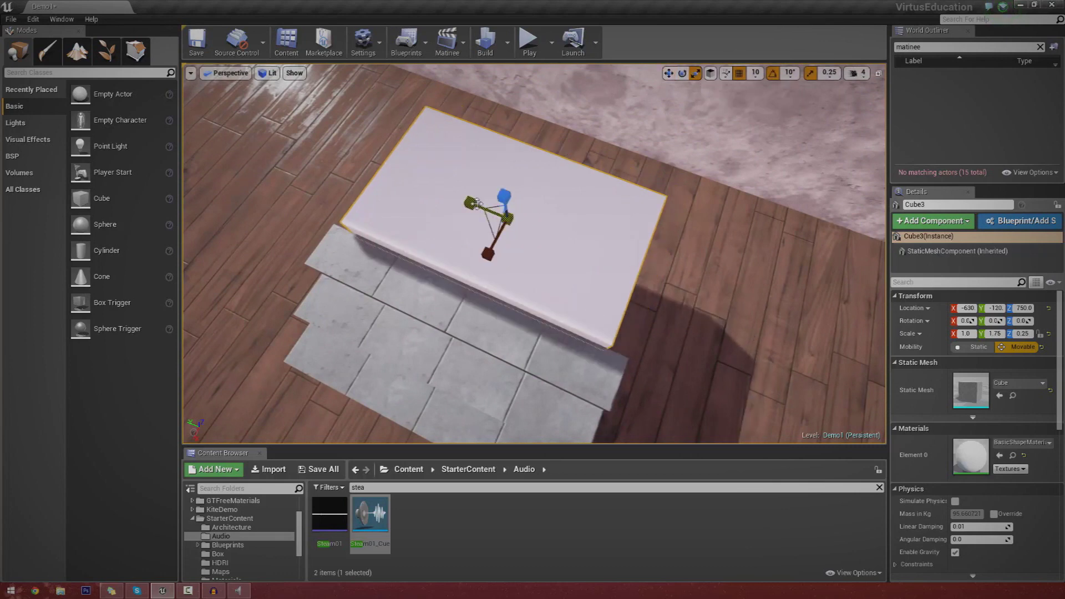
drag(476, 203, 466, 200)
right_drag(607, 340, 532, 261)
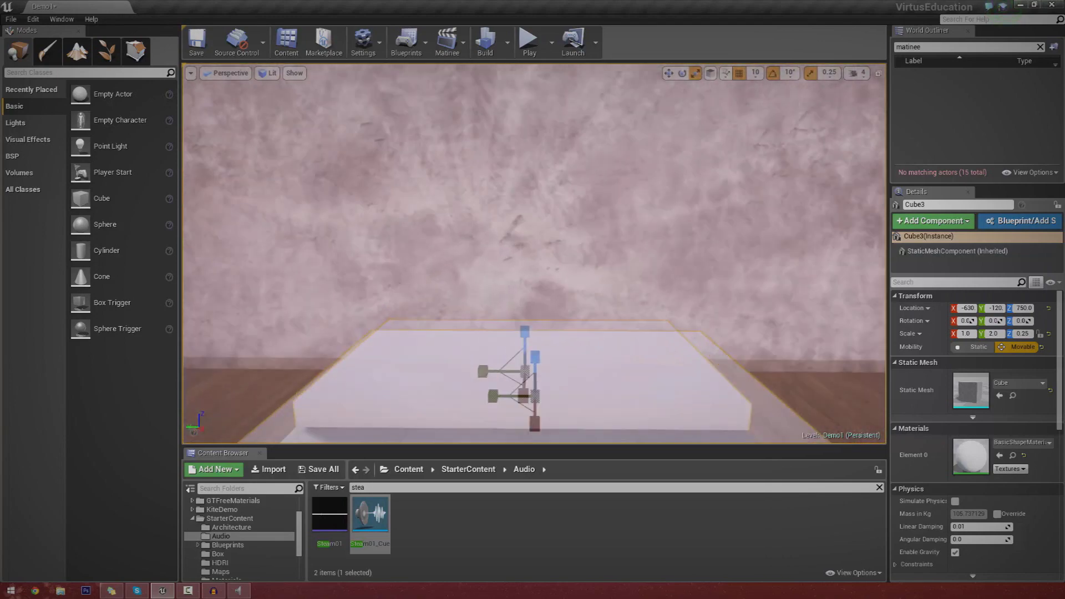
right_drag(488, 222, 484, 304)
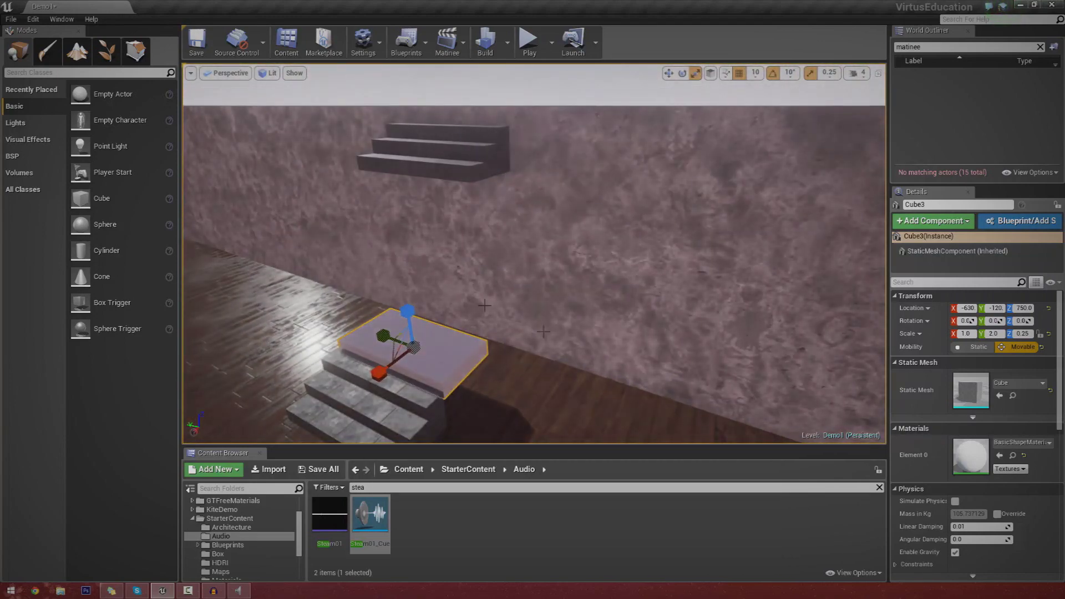
Find the trigger classes, place a Box Trigger on the platform and scale it outward to cover the platform's surface
right_click(424, 340)
click(82, 84)
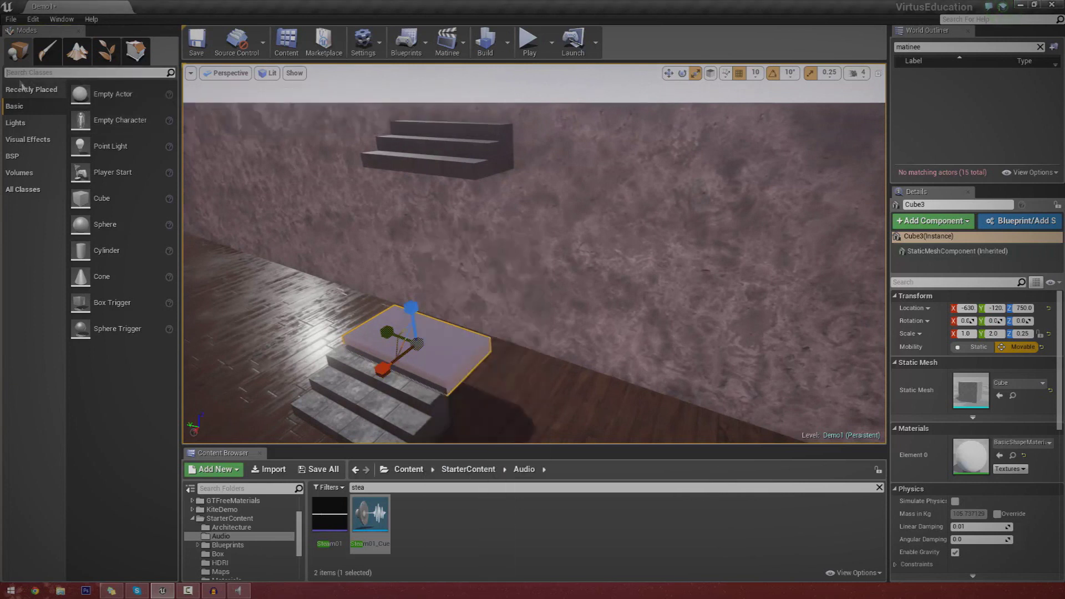
text(trigger)
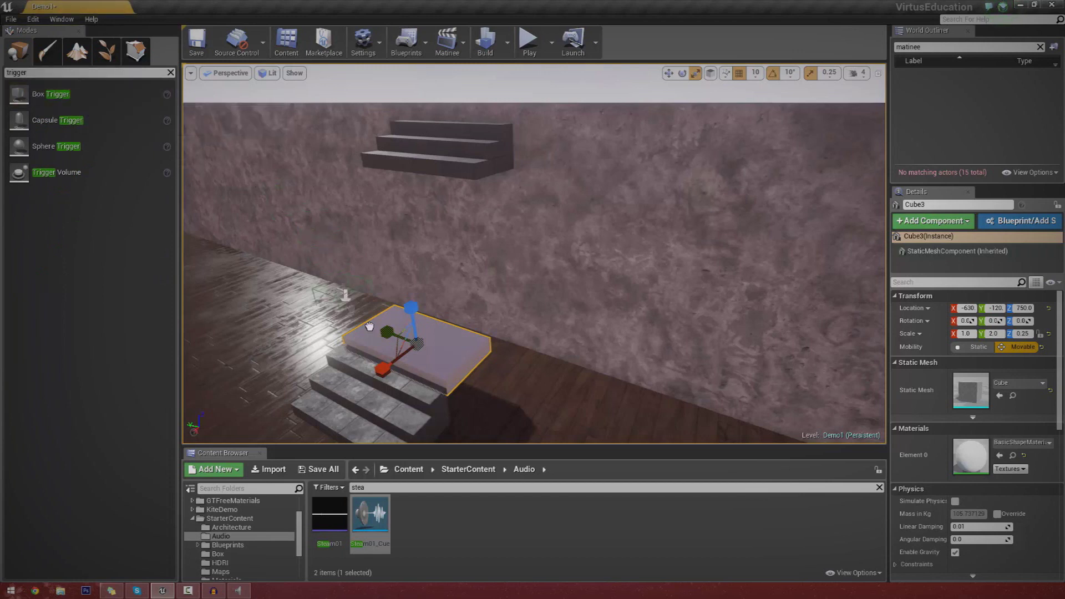
drag(411, 337, 413, 335)
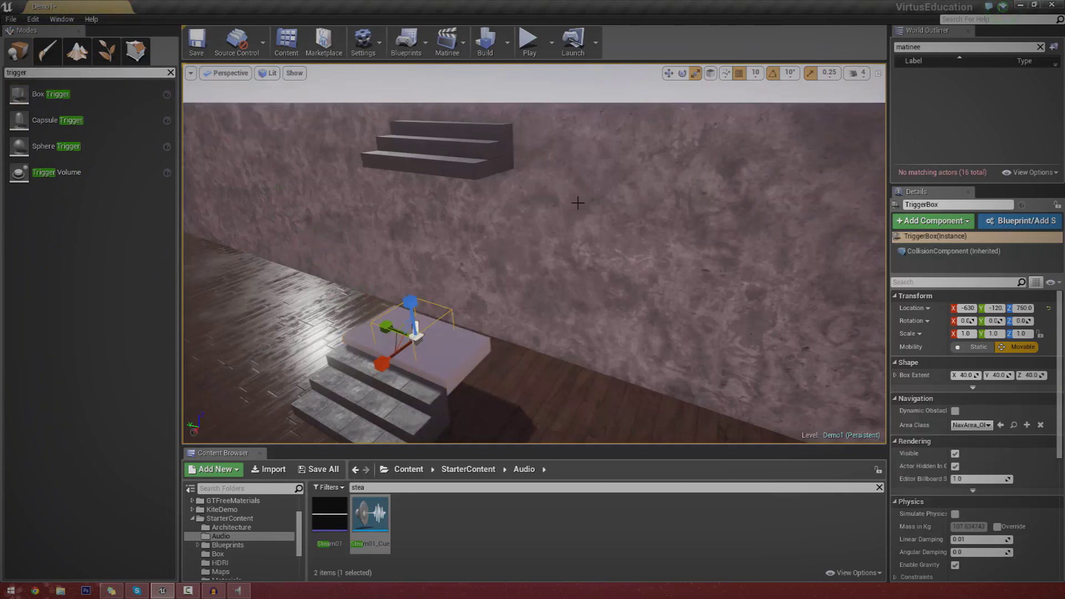
mouse_move(416, 328)
mouse_down()
mouse_move(447, 347)
mouse_move(416, 327)
mouse_up()
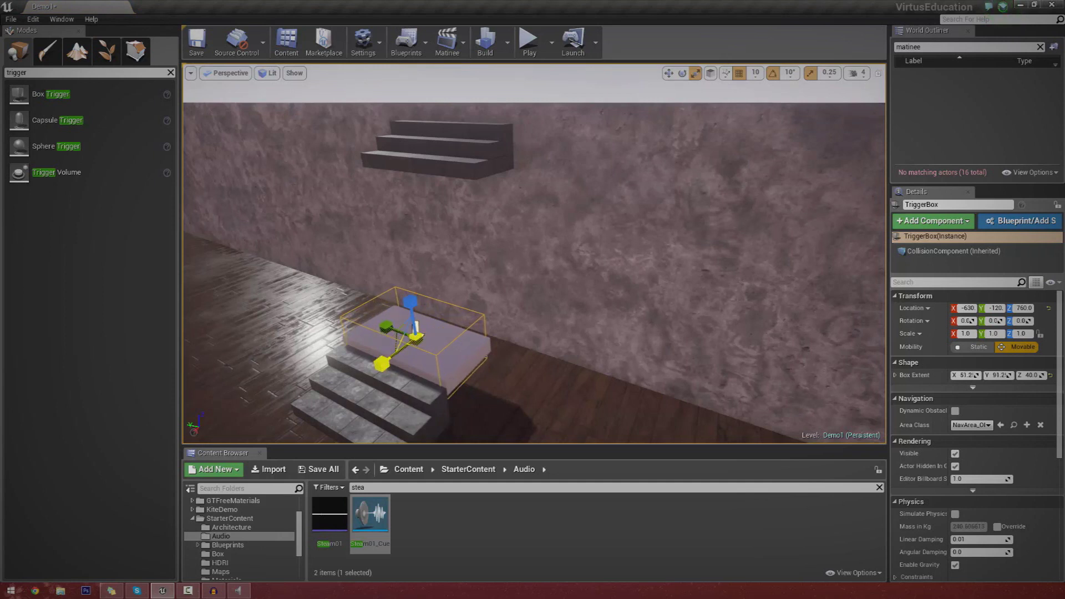
Raise the trigger box above the platform to Z 790
click(668, 73)
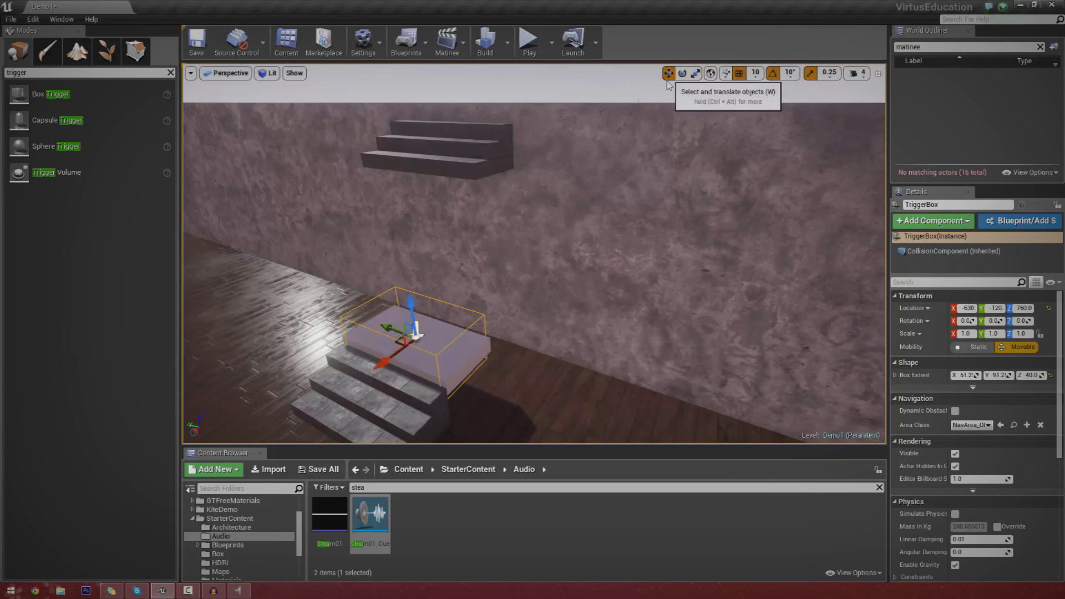
drag(409, 304, 408, 285)
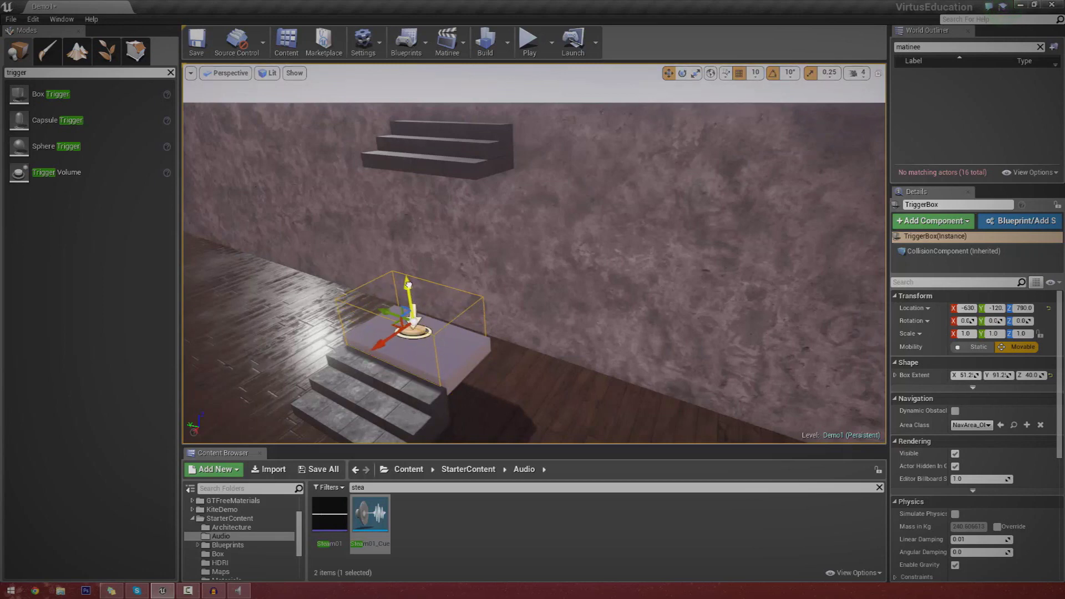
click(499, 366)
mouse_move(499, 366)
right_down()
mouse_move(433, 360)
mouse_move(499, 344)
mouse_move(532, 366)
right_up()
mouse_move(508, 308)
right_down()
mouse_move(499, 261)
mouse_move(488, 327)
mouse_move(519, 338)
mouse_move(508, 308)
right_up()
click(520, 297)
mouse_move(665, 296)
right_down()
mouse_move(616, 283)
mouse_move(666, 255)
mouse_move(704, 260)
mouse_move(666, 296)
right_up()
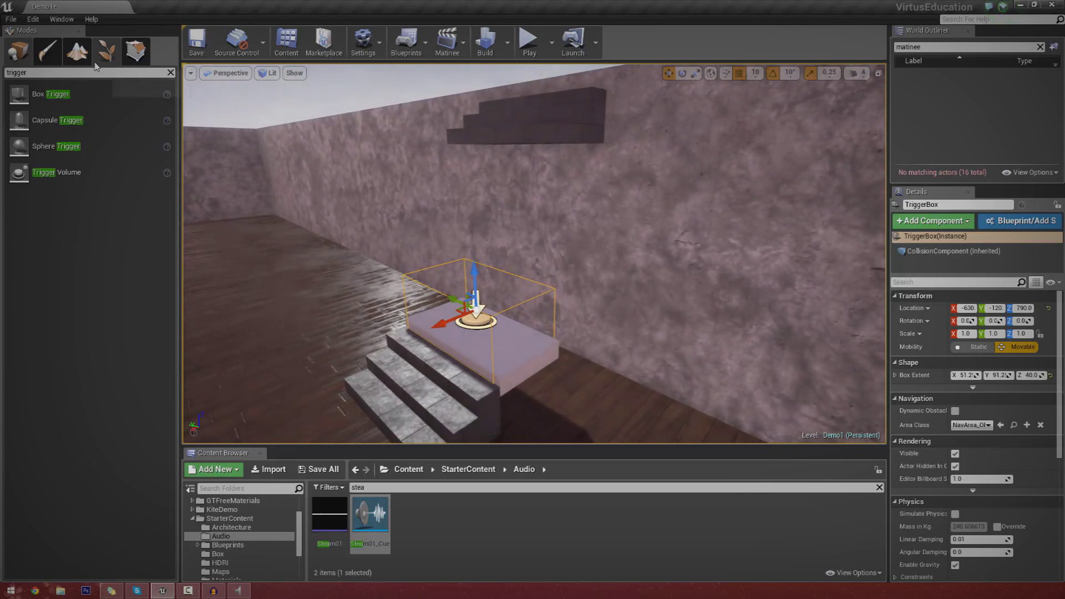
Clear the class search and add a new Matinee to the level, keeping its editor clear of the platform
key(BackSpace)
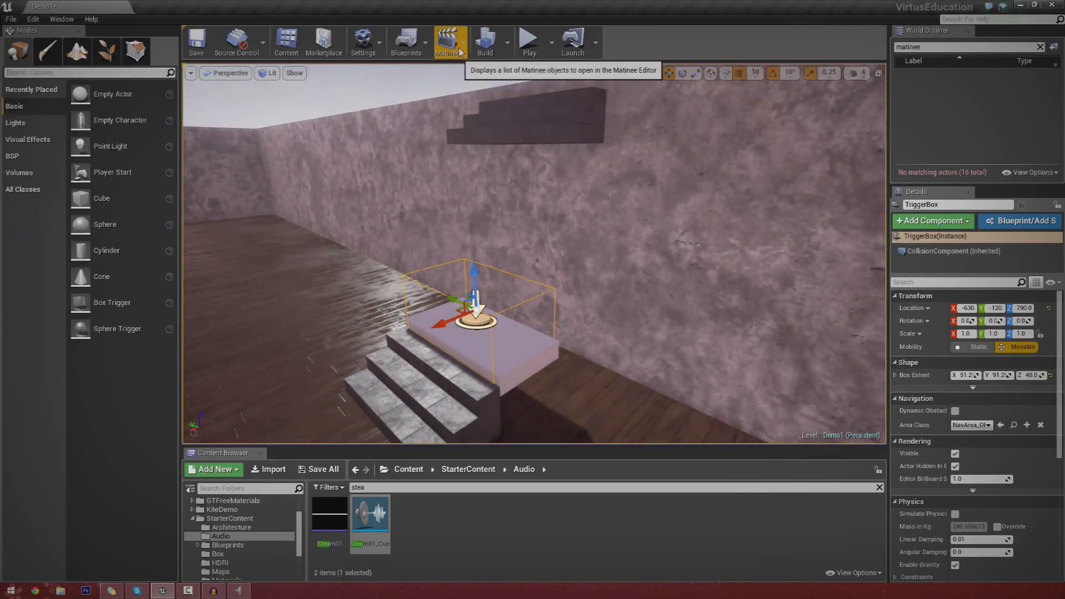
click(463, 47)
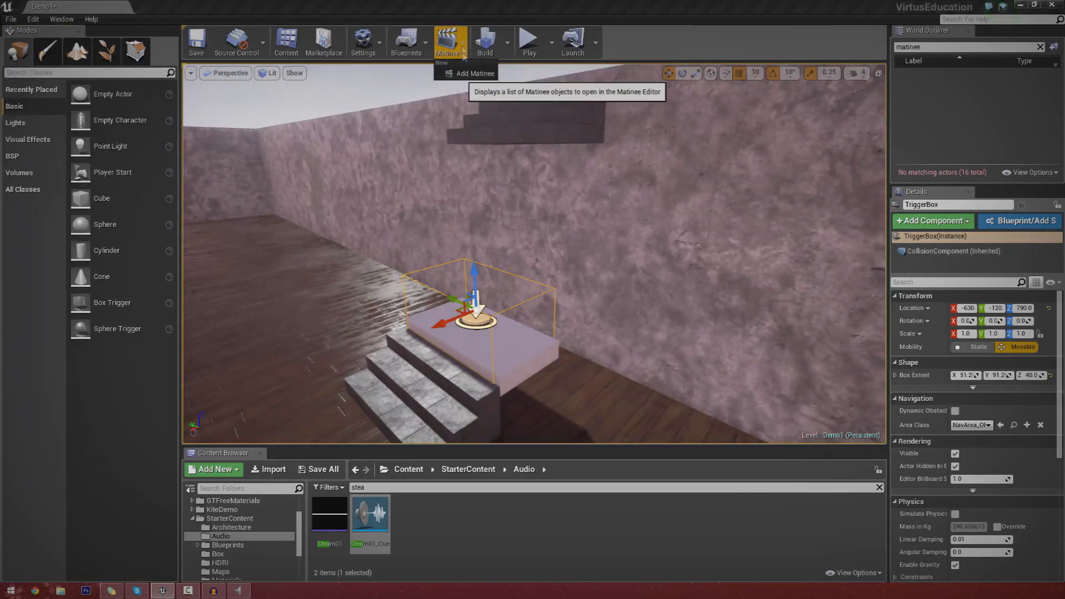
click(465, 75)
drag(665, 245, 656, 110)
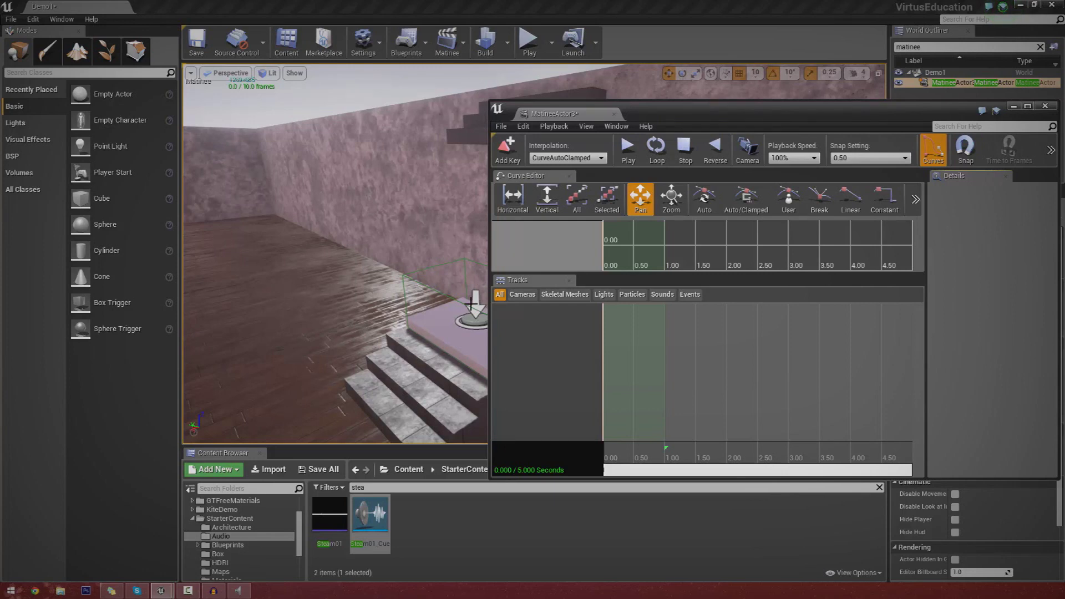
drag(715, 109, 701, 158)
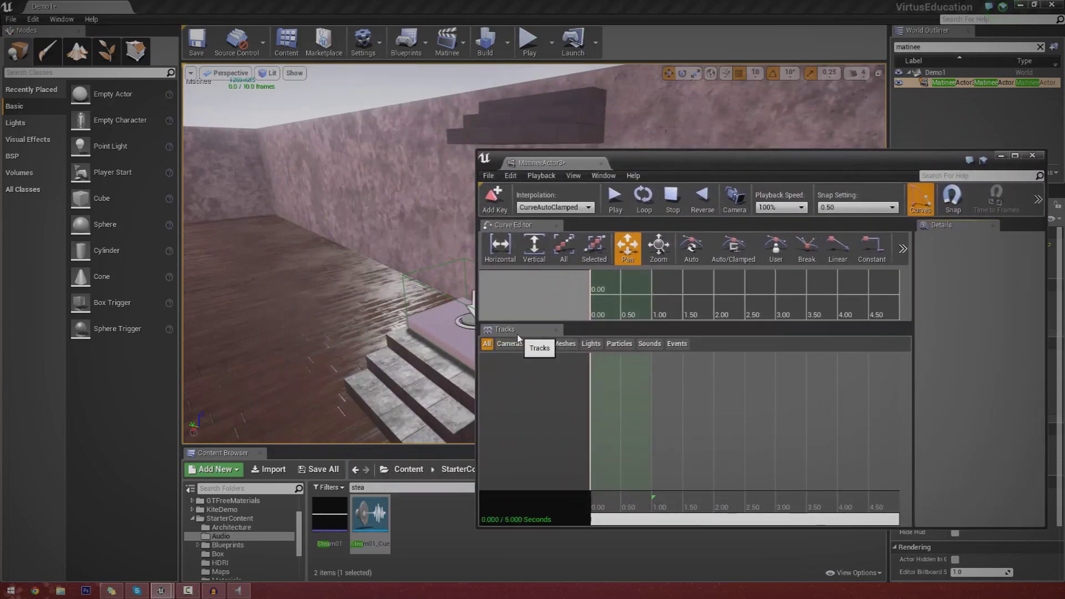
Select the platform cube in the level and create an empty Matinee group for it named MoverBlock
click(426, 323)
drag(657, 160, 764, 113)
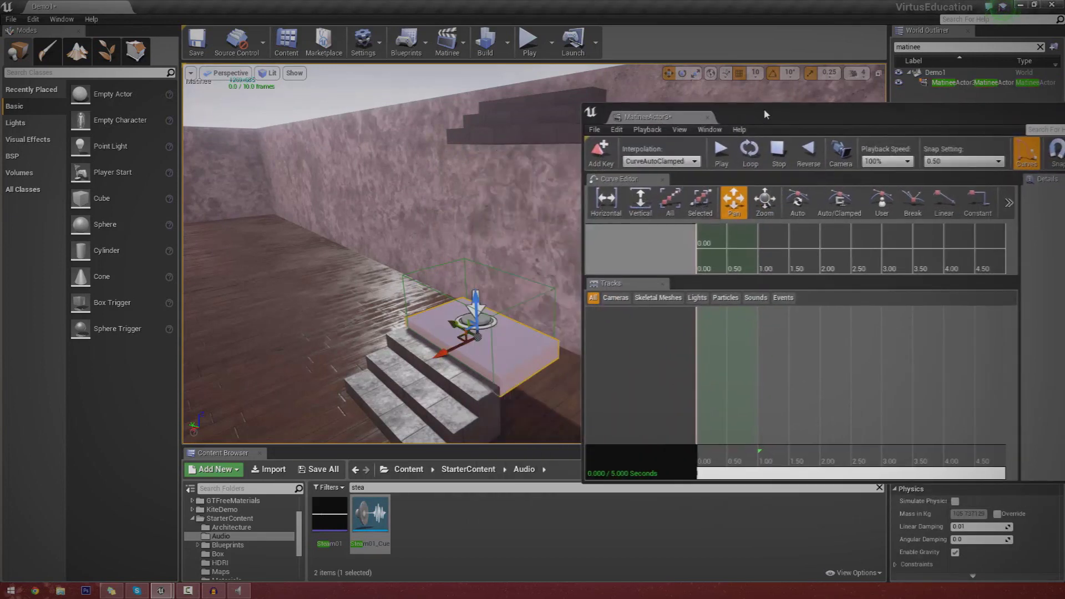
key(f)
middle_drag(451, 340, 502, 339)
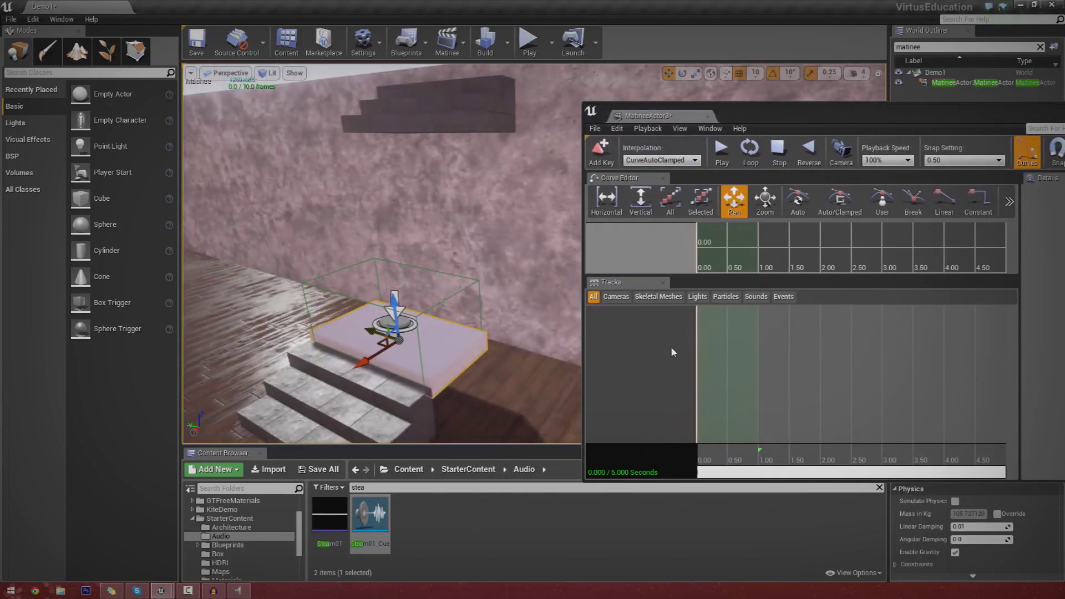
right_click(610, 317)
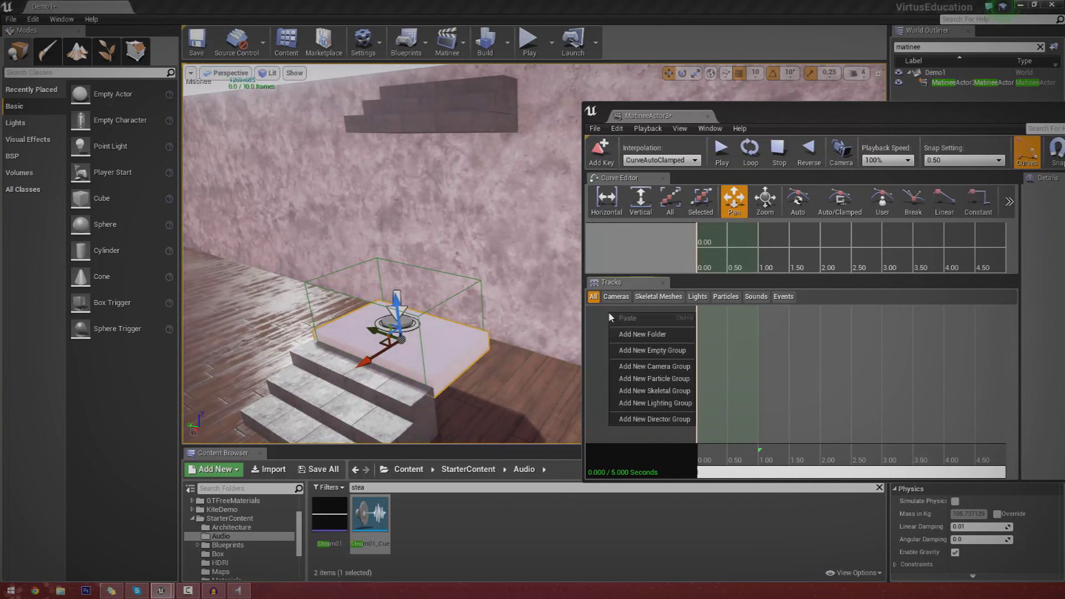
click(641, 350)
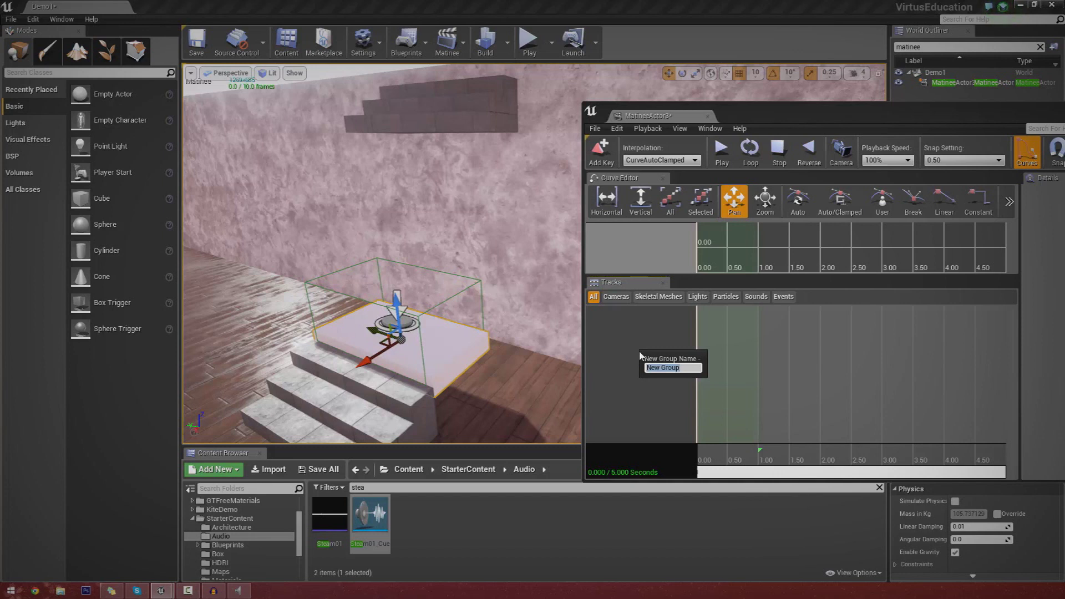
text(MoverBlock)
key(Return)
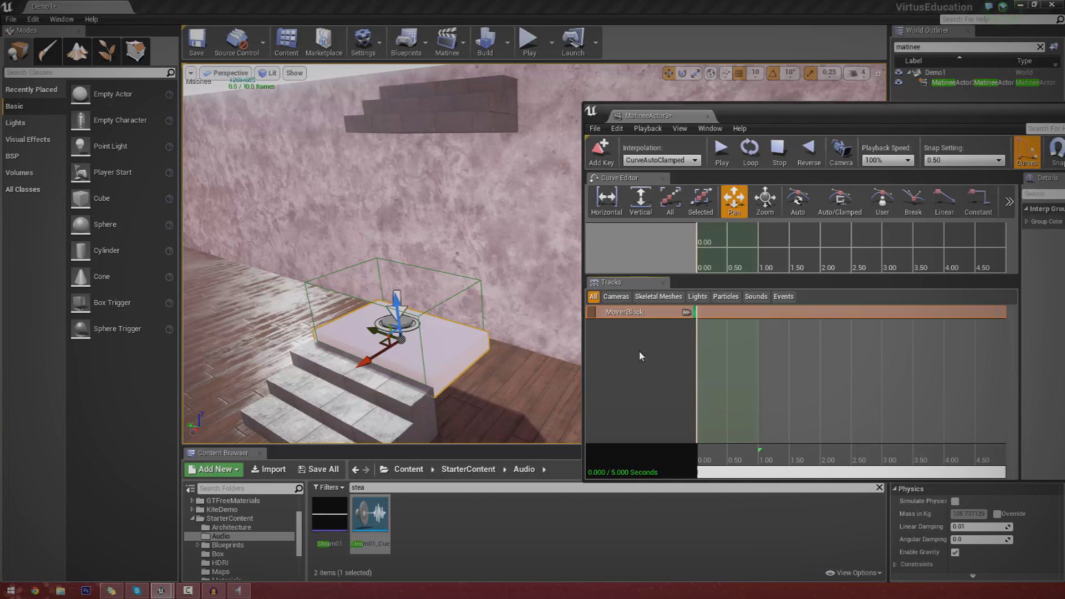
Add a movement track to the MoverBlock group and duplicate its starting key to 2.50 seconds
right_click(647, 317)
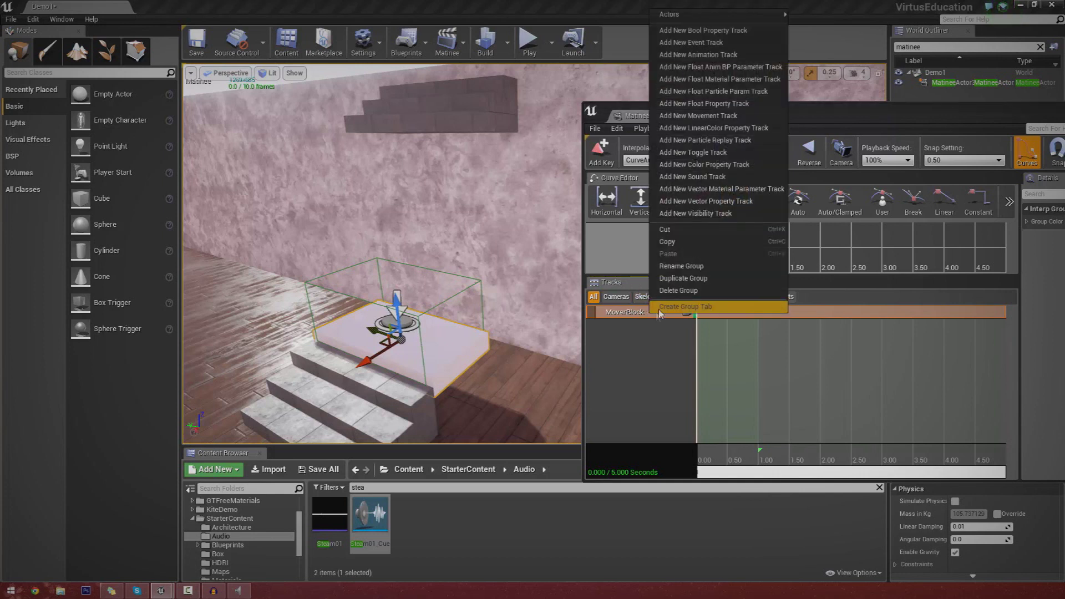
click(709, 117)
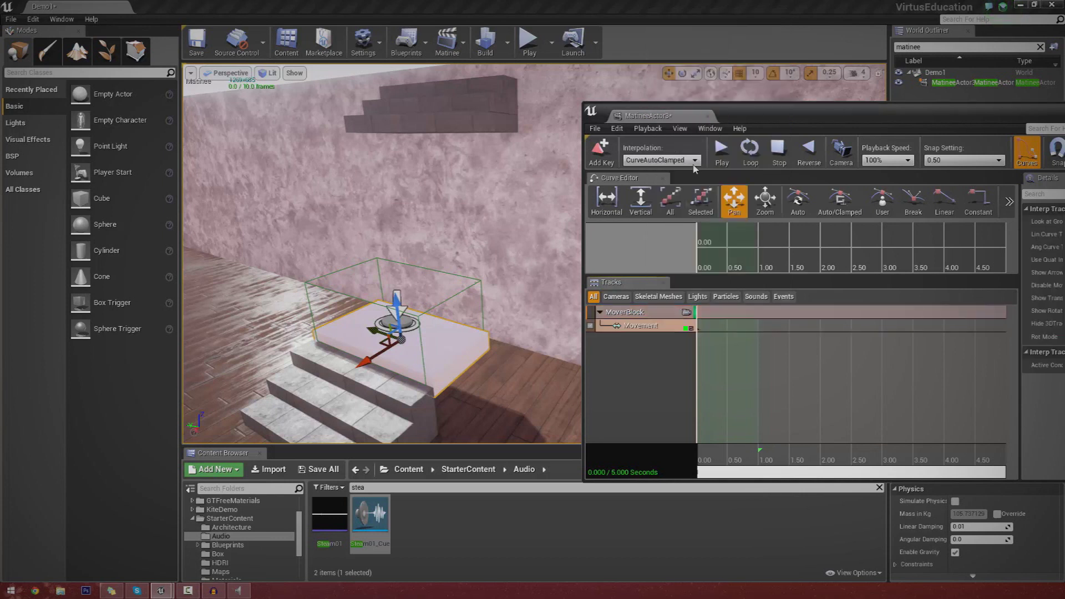
click(700, 328)
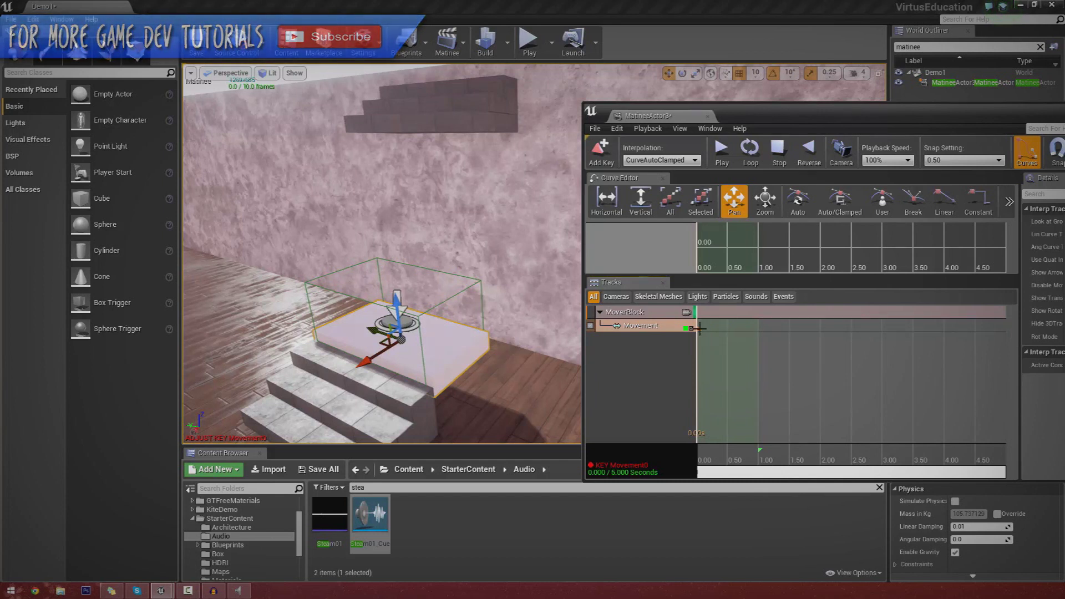
ctrl+drag(699, 329, 858, 329)
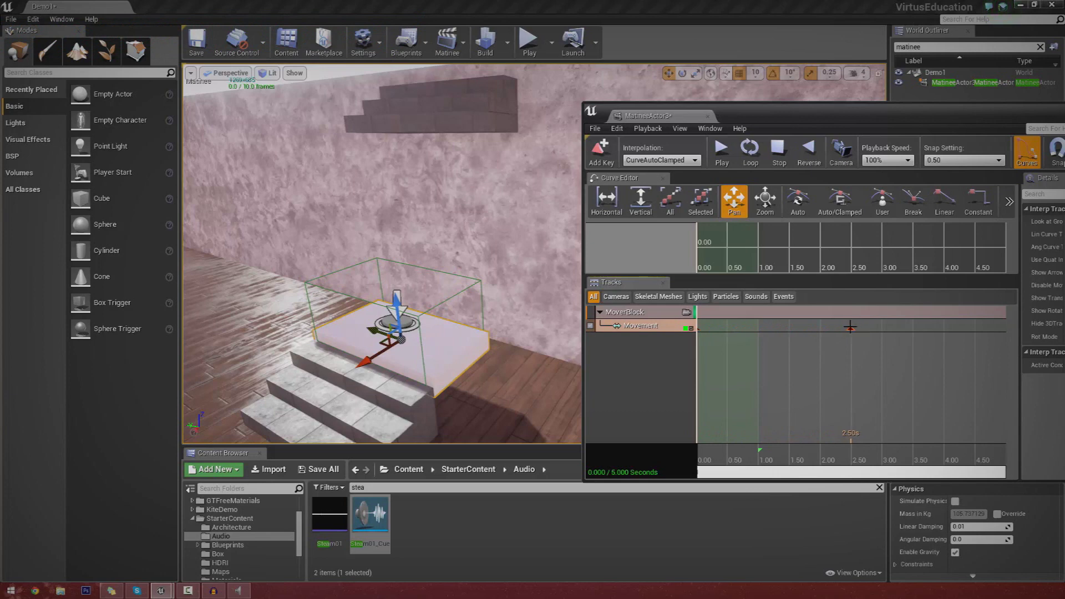
click(850, 326)
With the 2.50-second key active, move the platform straight up to the level of the upper stairs
key(s)
right_drag(420, 298, 405, 354)
key(w)
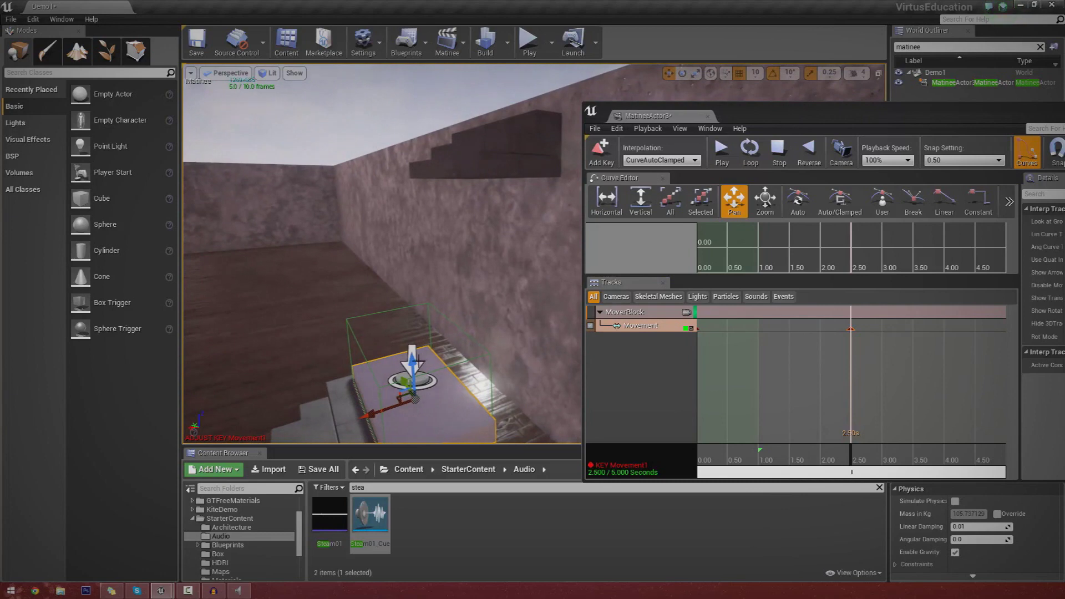
drag(417, 362, 404, 123)
right_drag(491, 298, 418, 376)
key(w)
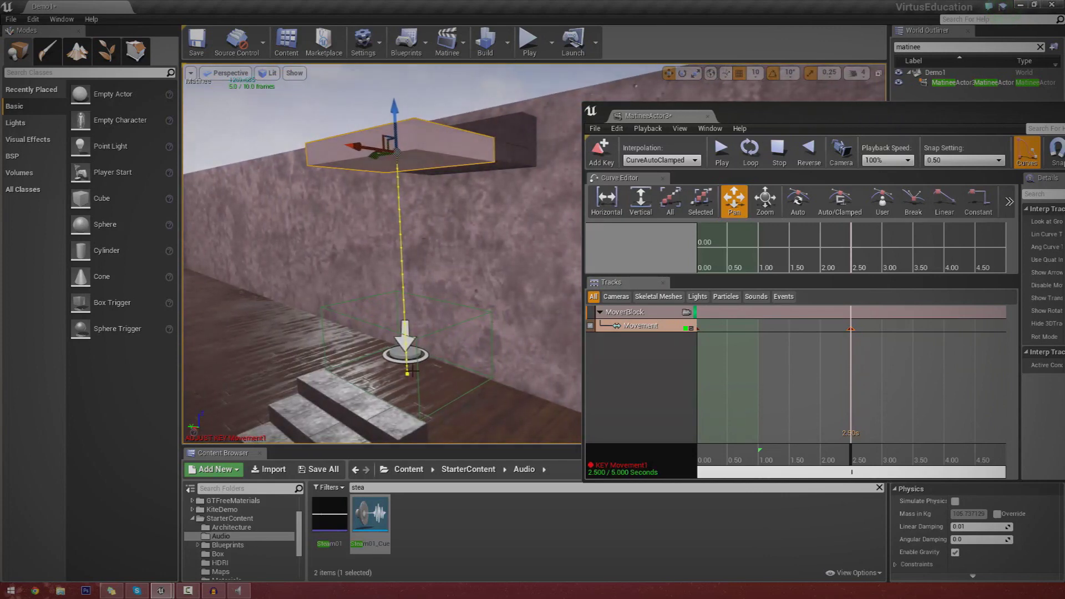
Preview the platform's movement forward and in reverse, and reset the Matinee timeline to its start
click(756, 155)
click(779, 156)
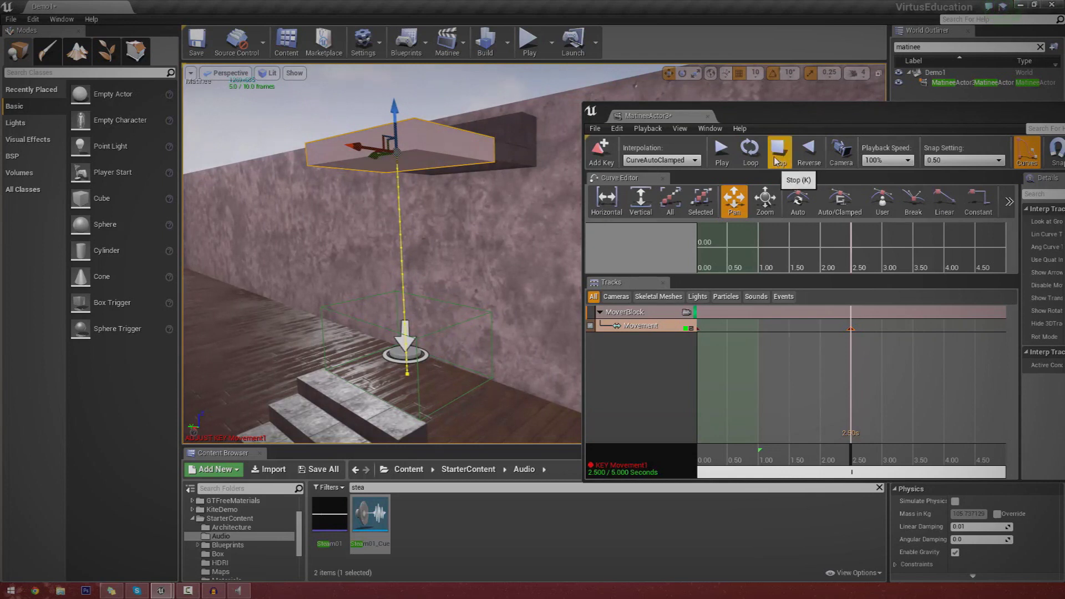
click(776, 160)
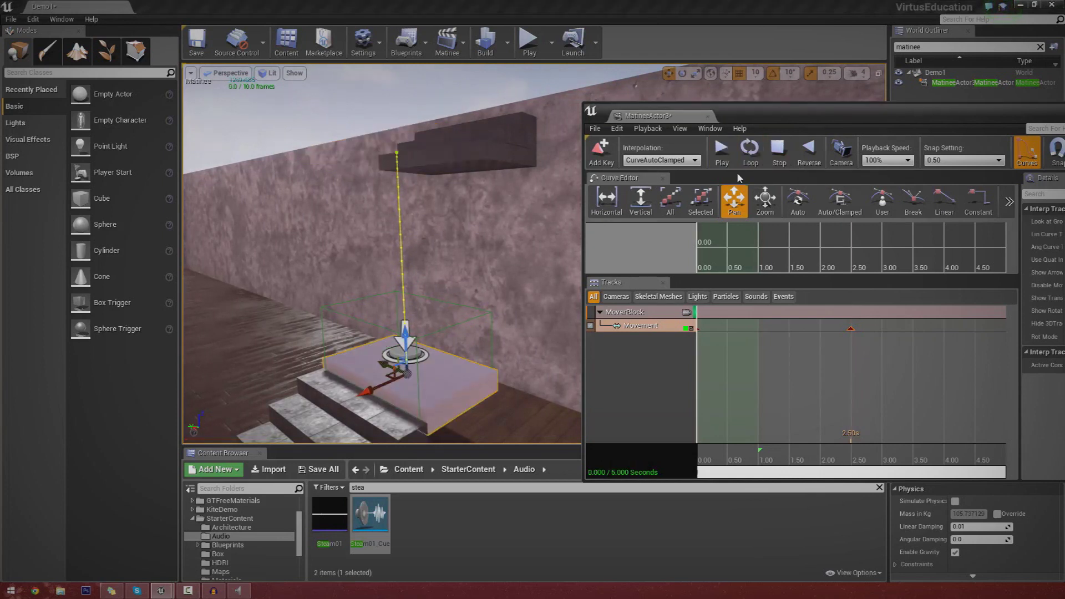
click(721, 153)
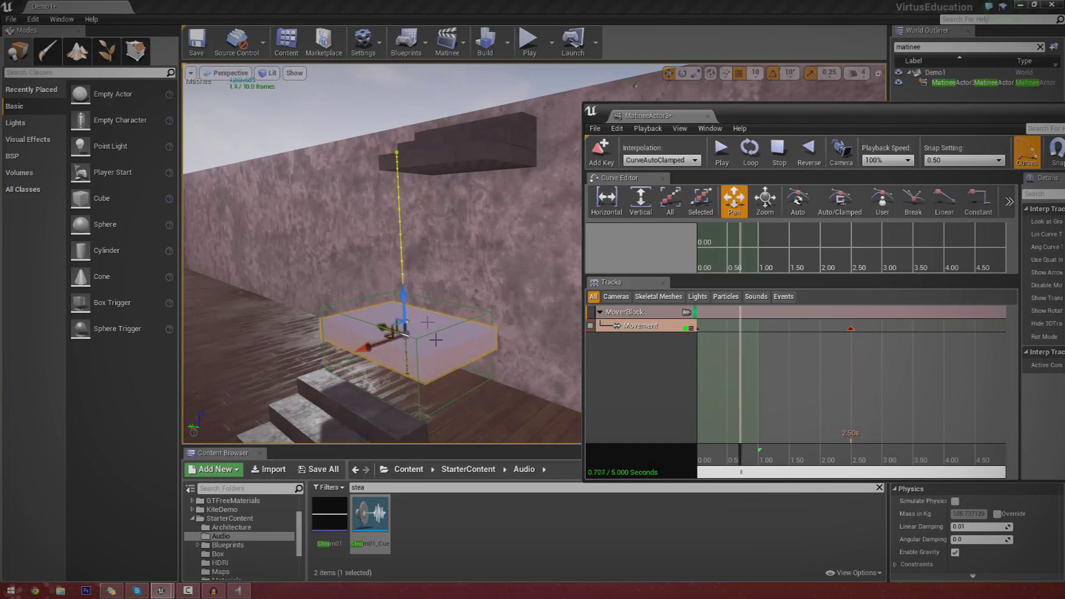
click(807, 160)
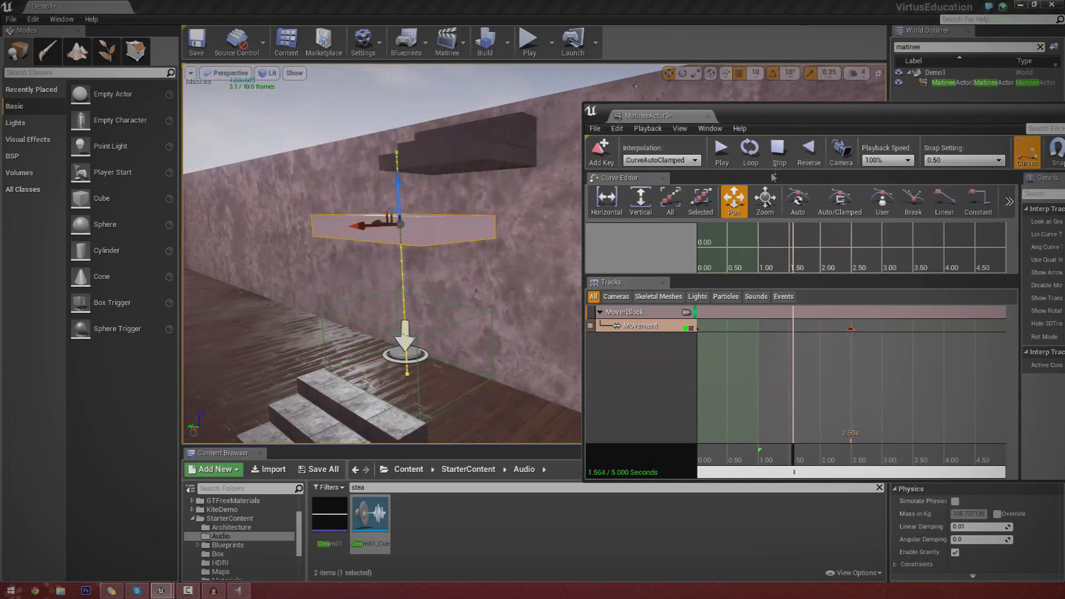
click(778, 153)
scroll(627, 376, down, 1)
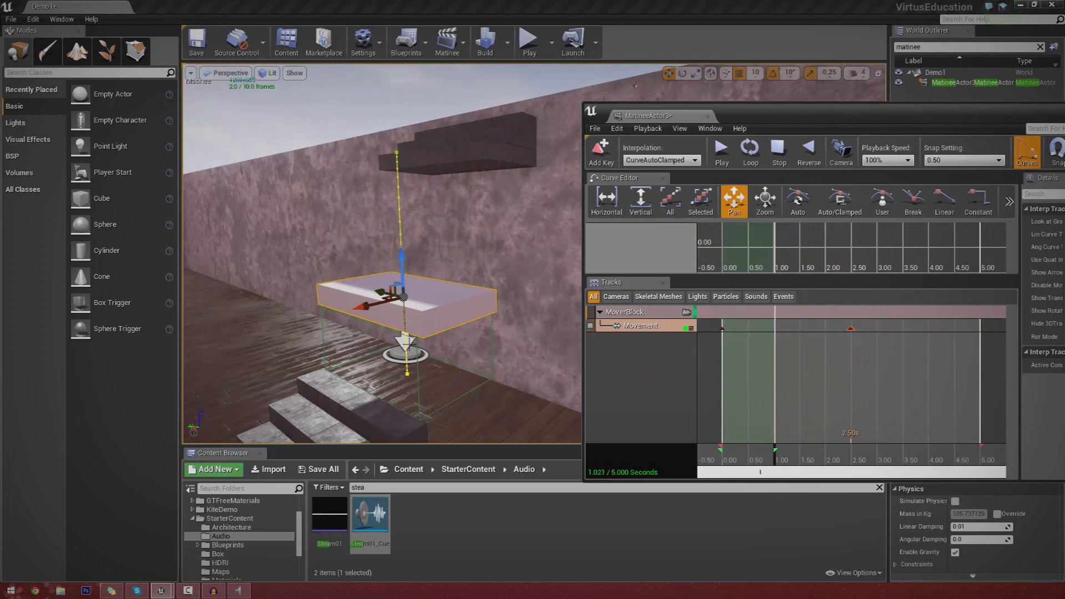
click(406, 341)
click(808, 155)
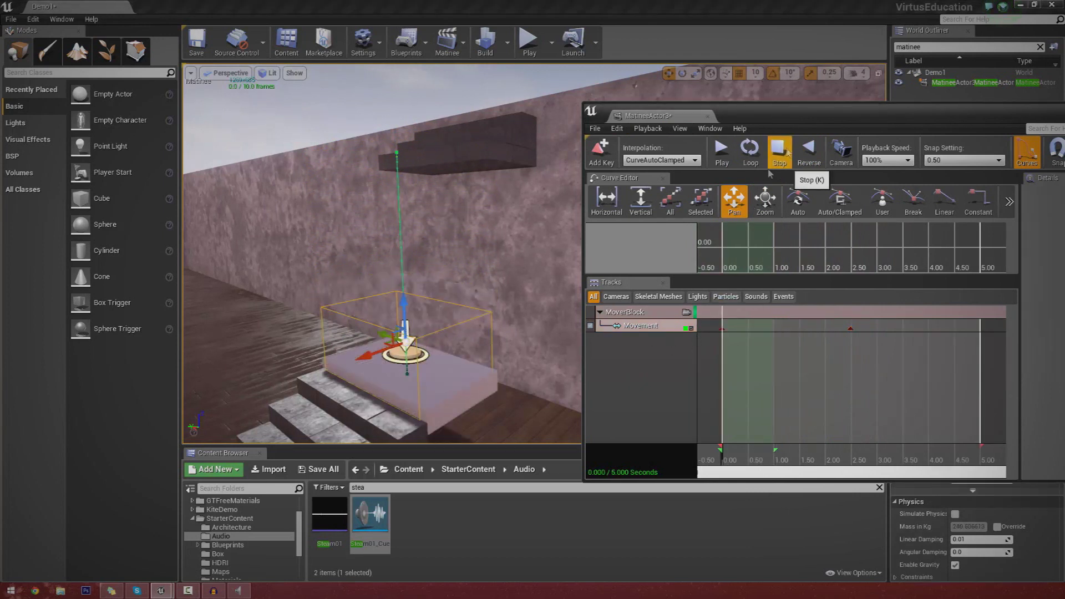
Select the trigger box in the level and create an empty Matinee group for it named TriggerMover
click(412, 351)
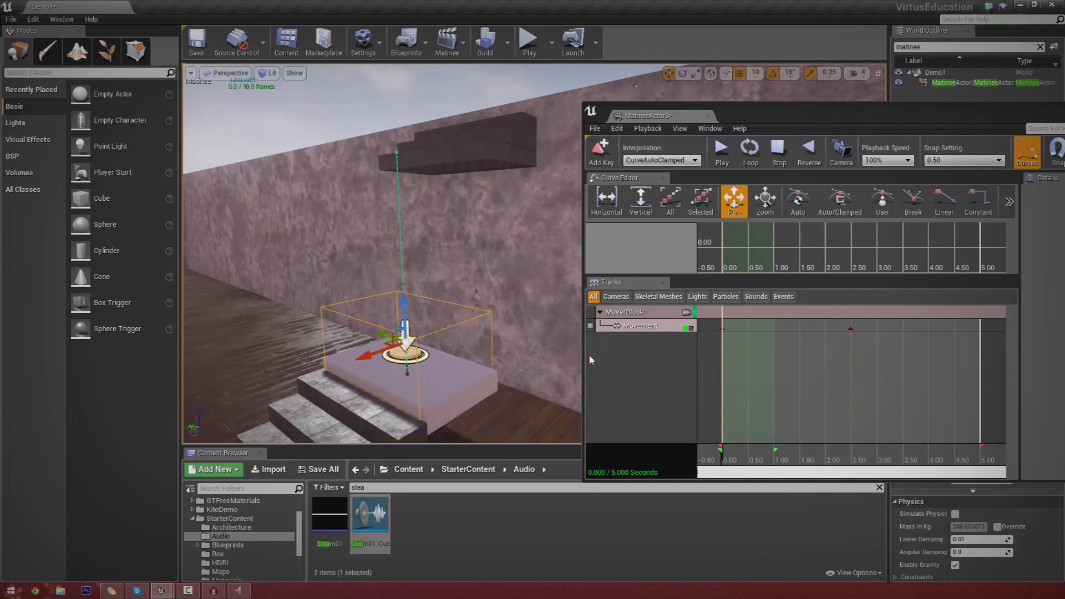
right_click(614, 346)
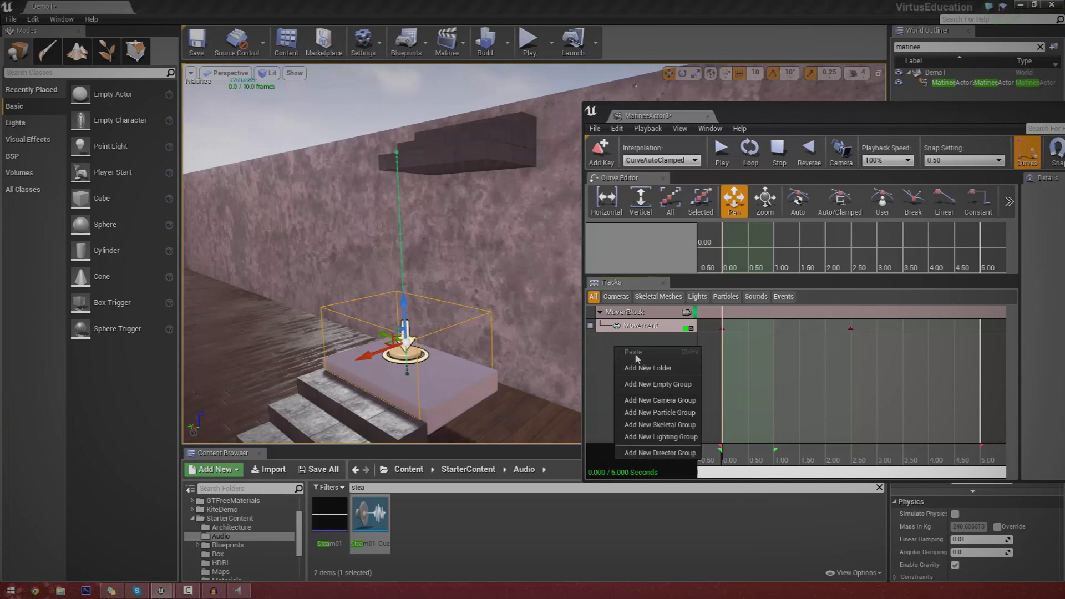
click(655, 384)
text(Tr)
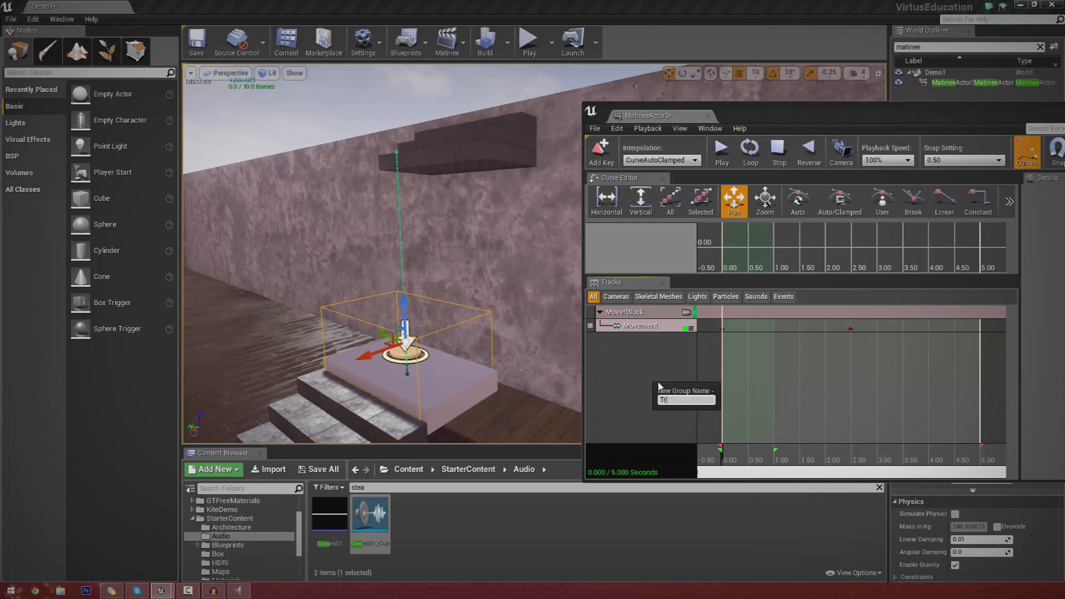
text(iggerMover)
key(Return)
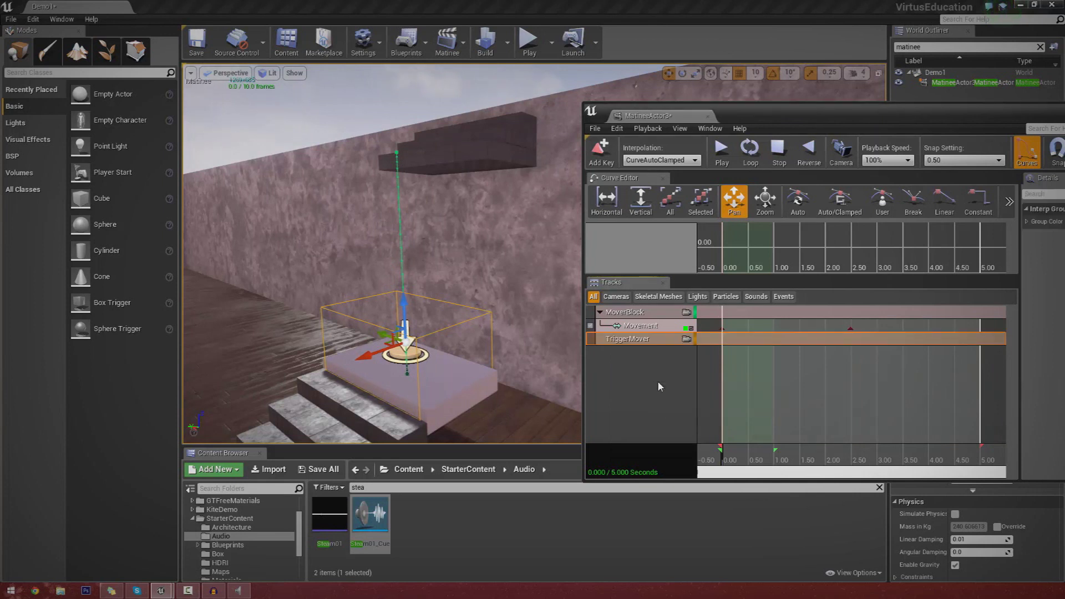
Add a movement track to the TriggerMover group and add a second key at about 2.5 seconds
right_click(655, 339)
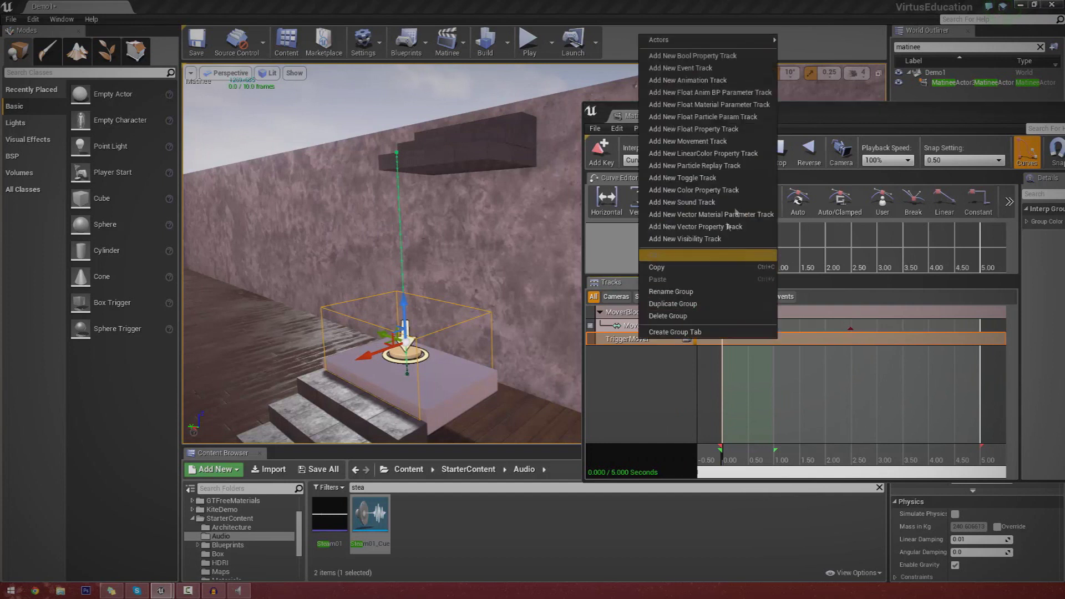
click(715, 143)
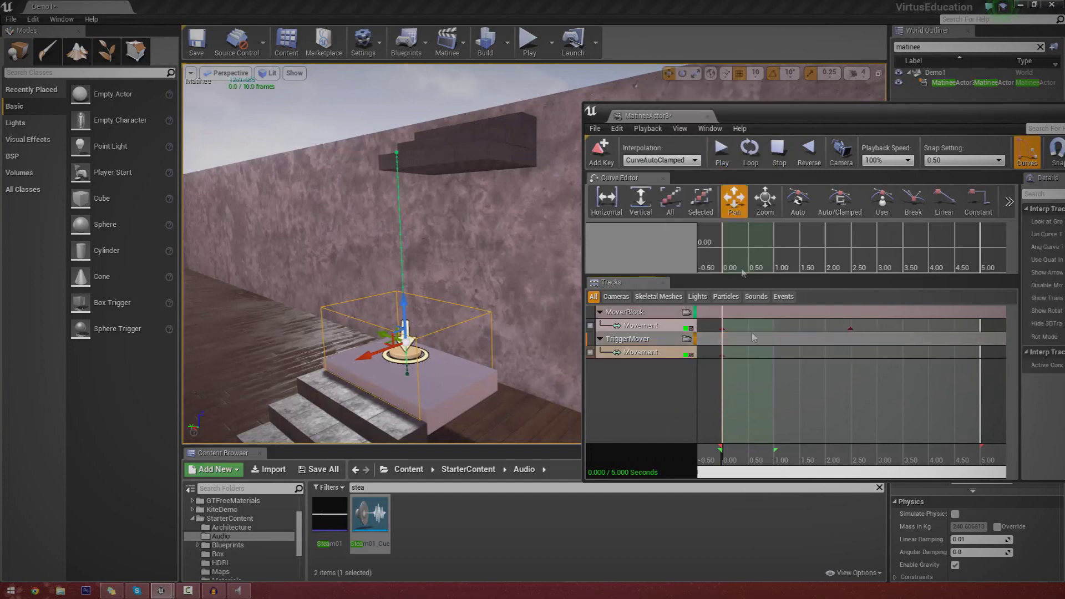
click(726, 355)
click(851, 355)
key(Return)
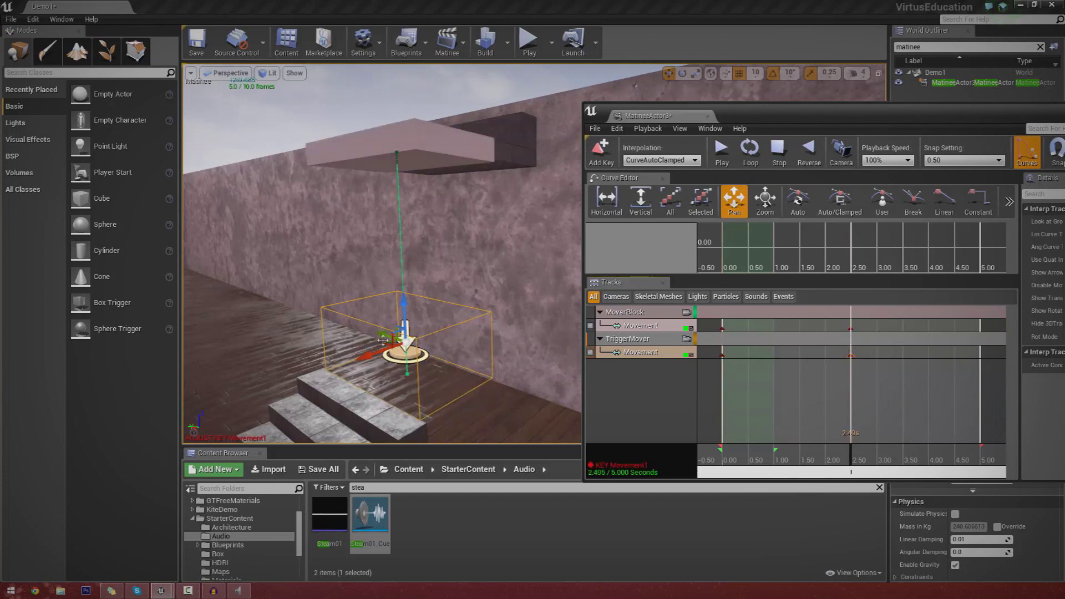
With the second TriggerMover key active, move the trigger box straight up until it sits on the raised platform
drag(404, 304, 419, 51)
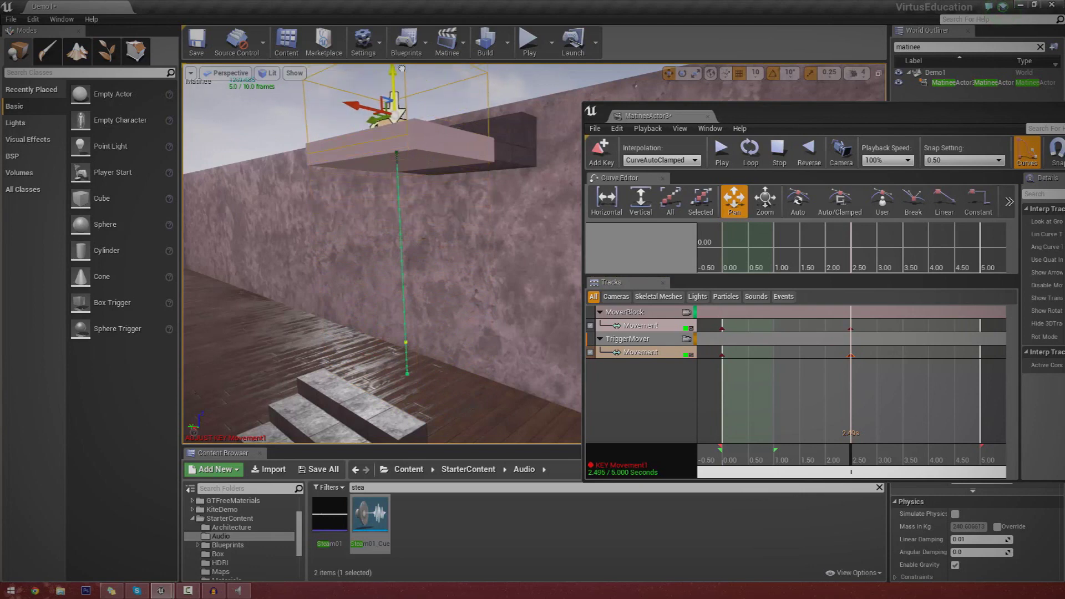
key(f)
right_drag(453, 301, 425, 400)
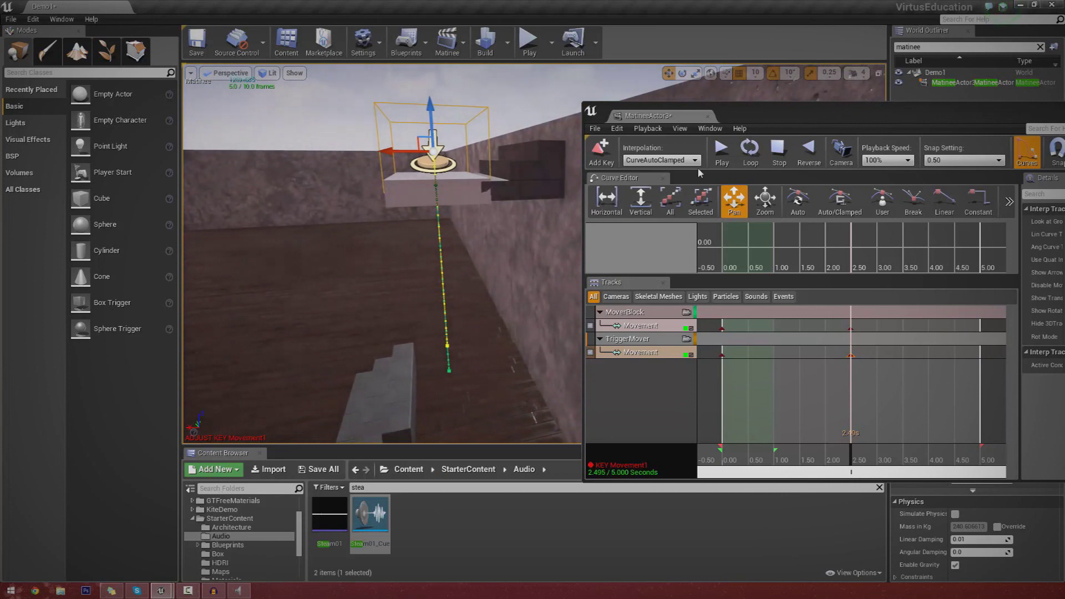
Preview the platform and trigger box moving together, and close the Matinee editor
click(778, 158)
click(721, 151)
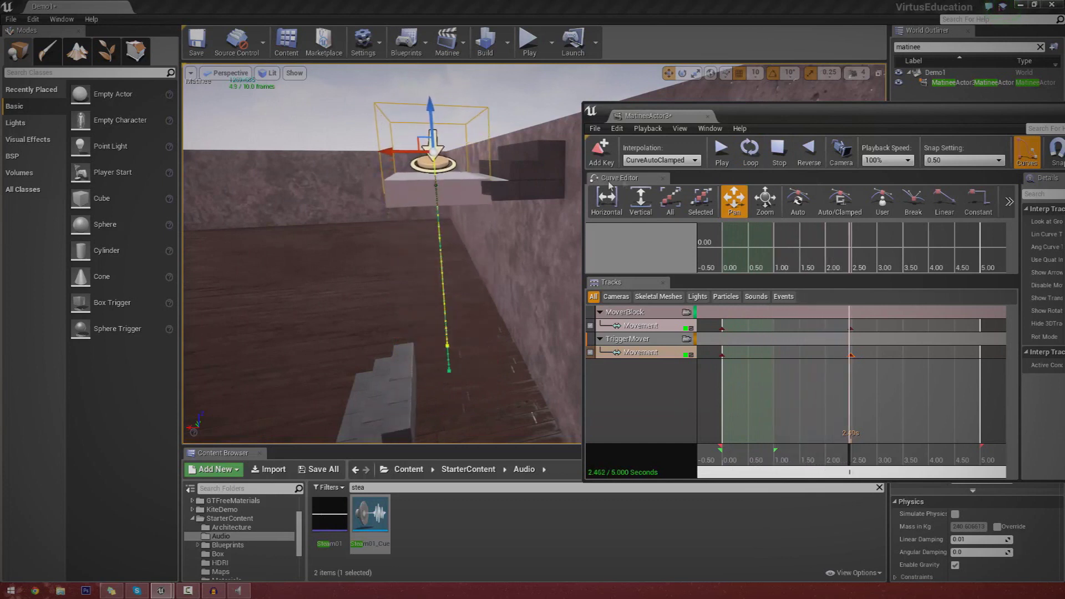
click(778, 153)
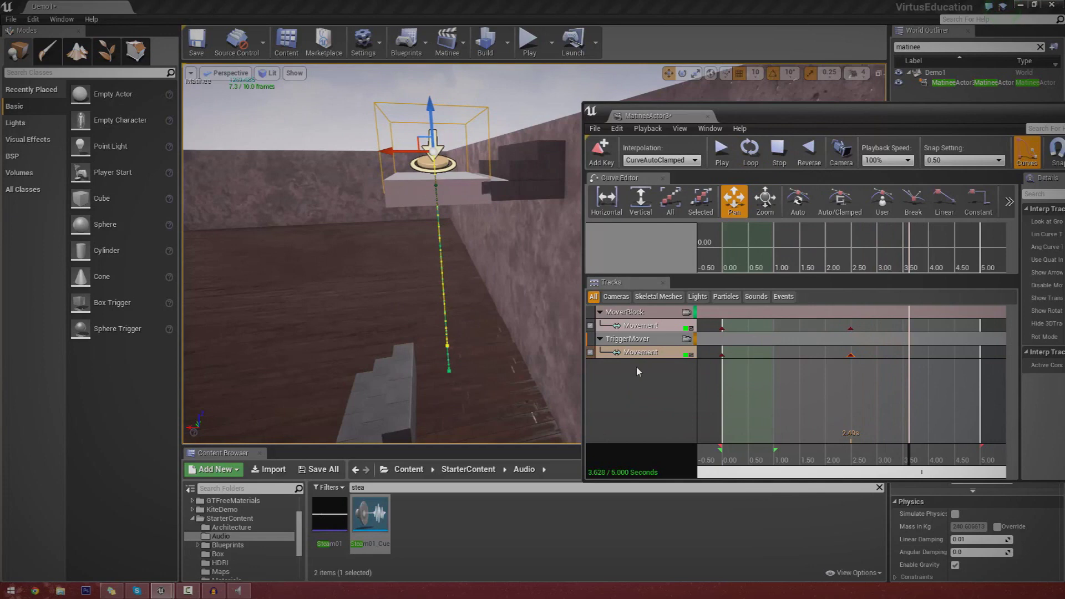
right_click(366, 328)
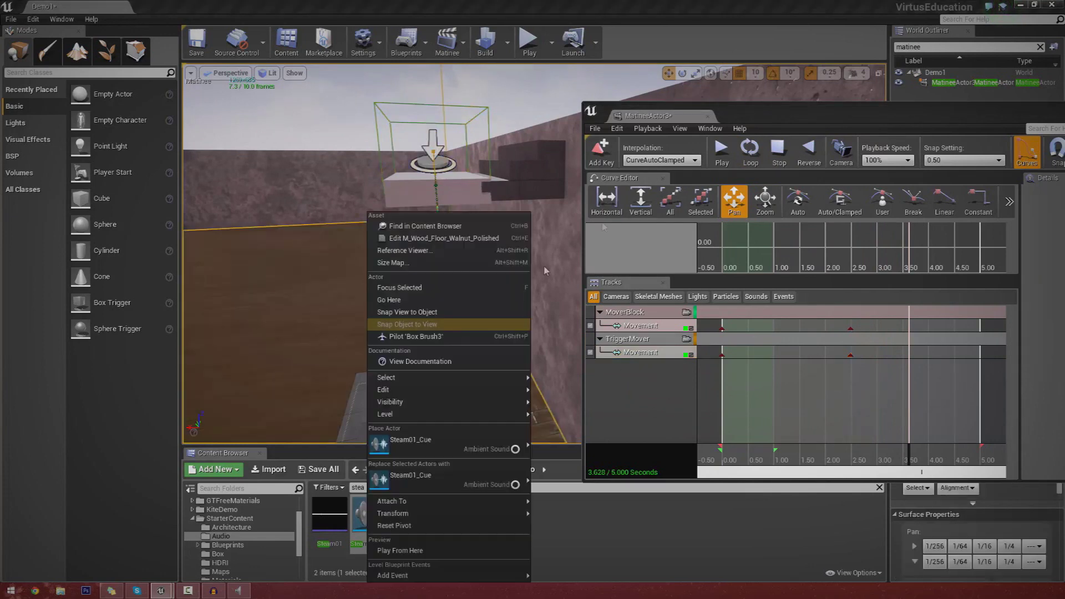
click(708, 116)
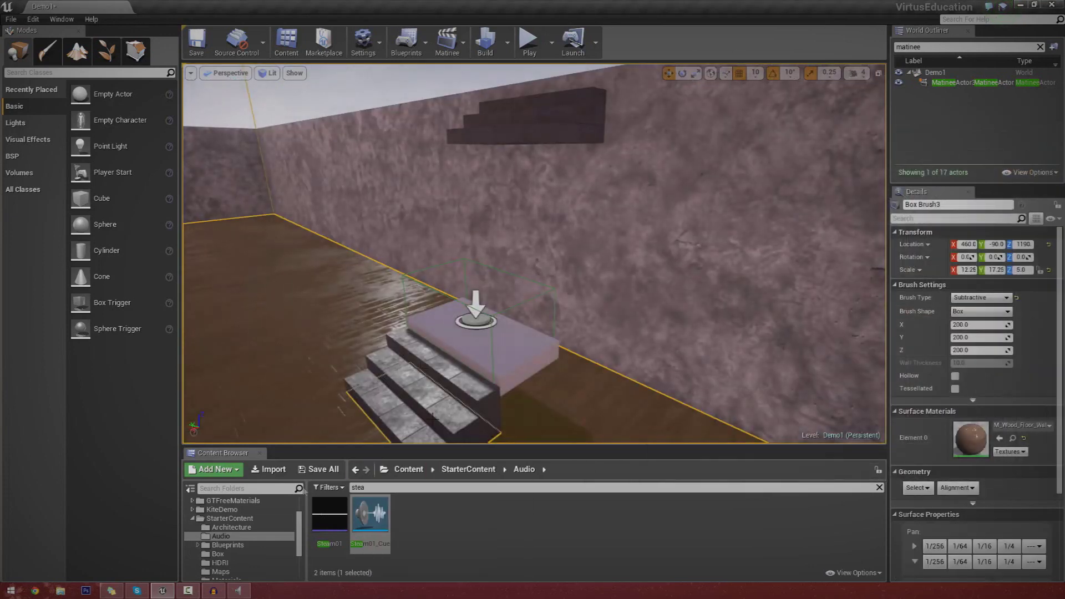
Place the Steam01_Cue sound from the StarterContent Audio folder in the level beside the platform
click(222, 536)
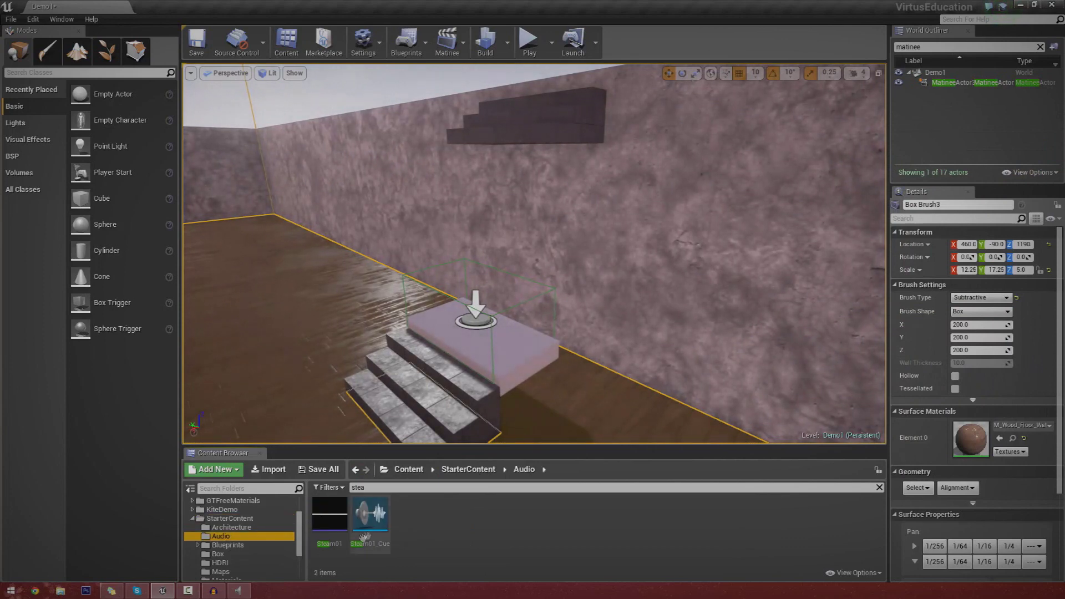
drag(367, 516, 463, 247)
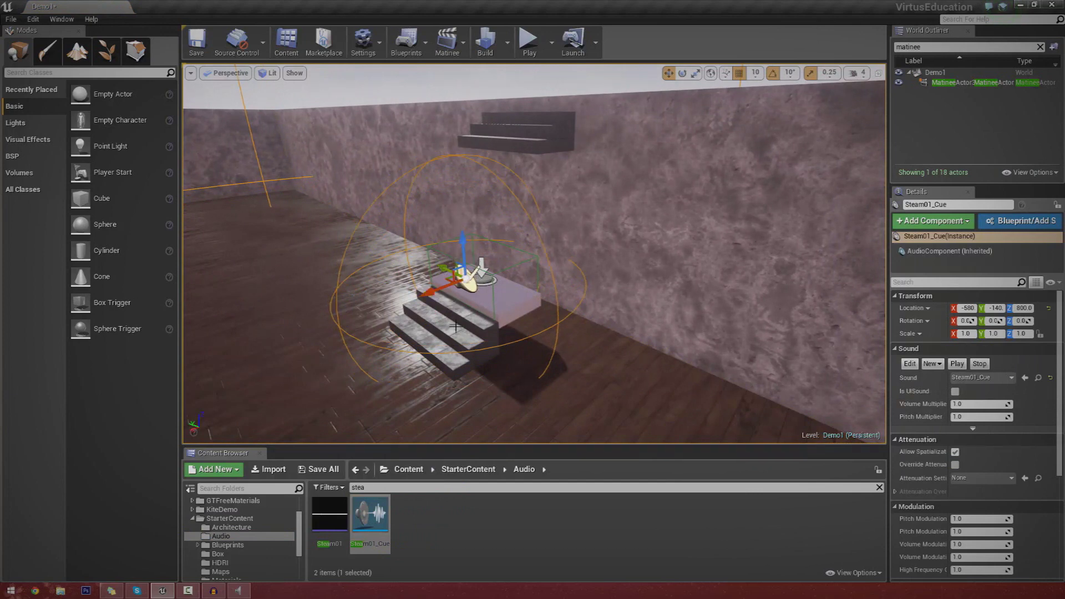
mouse_move(615, 326)
right_down()
mouse_move(516, 326)
mouse_move(638, 326)
mouse_move(616, 326)
right_up()
alt+drag(615, 326, 616, 326)
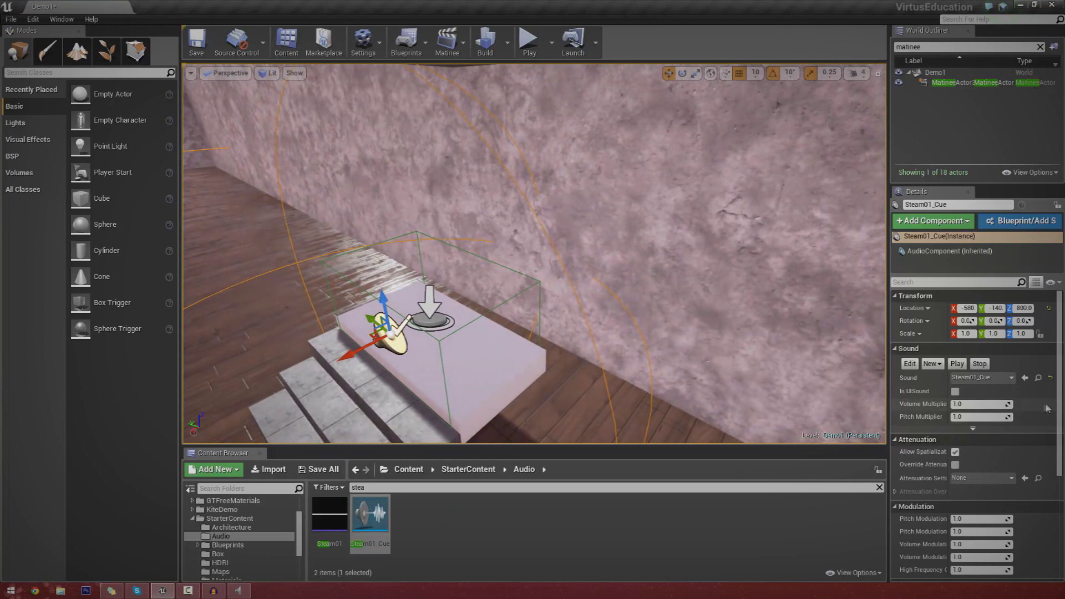
Disable Auto Activate on the placed steam sound
scroll(977, 422, down, 2)
scroll(1056, 454, down, 3)
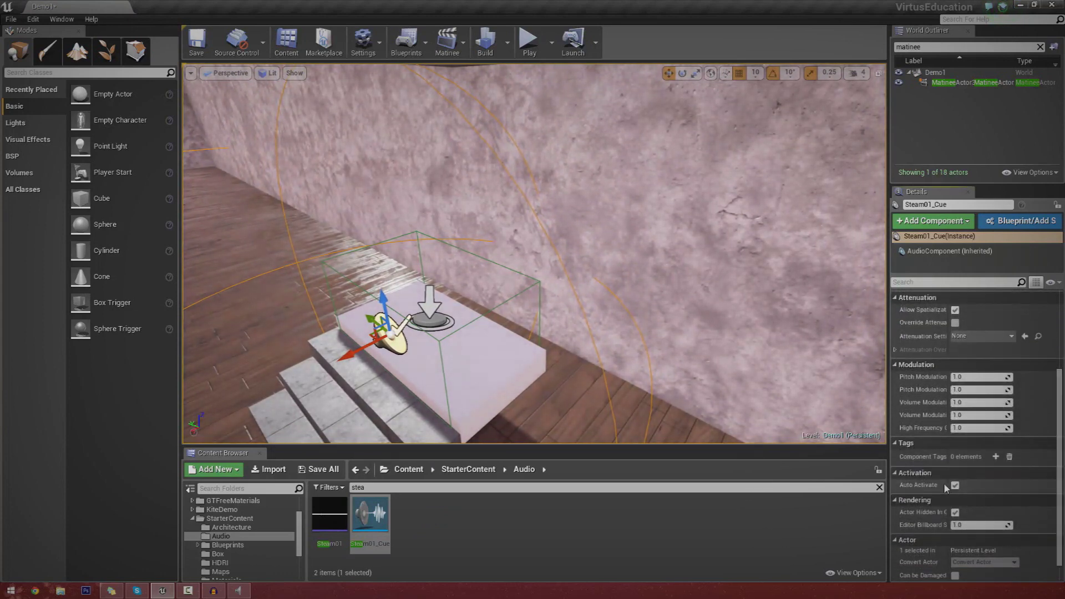
click(954, 485)
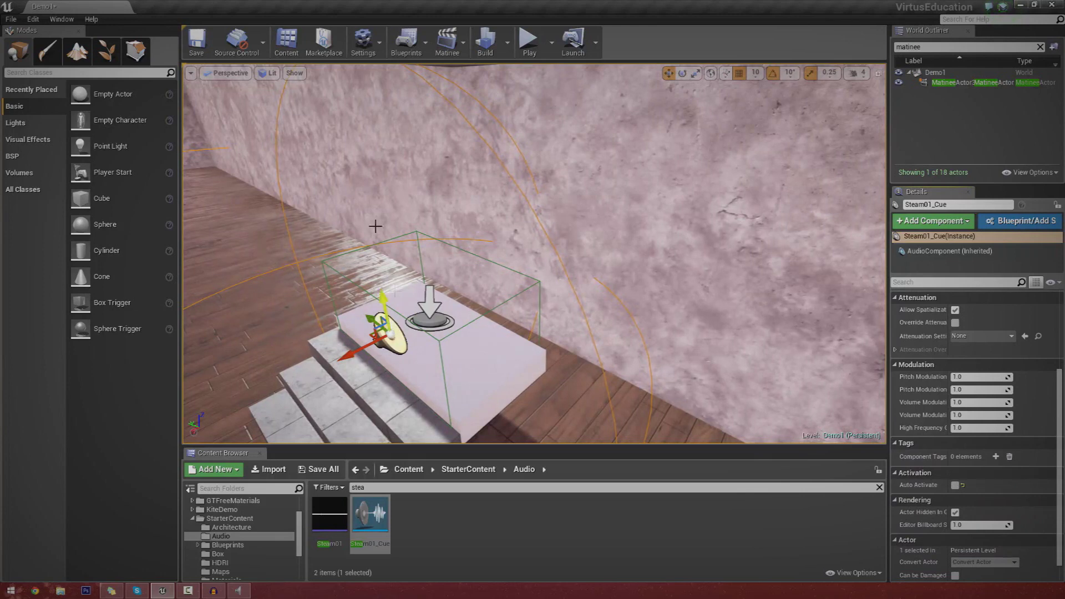
Reopen MatineeActor3 and create an empty group named Sound for the selected steam sound actor
click(447, 43)
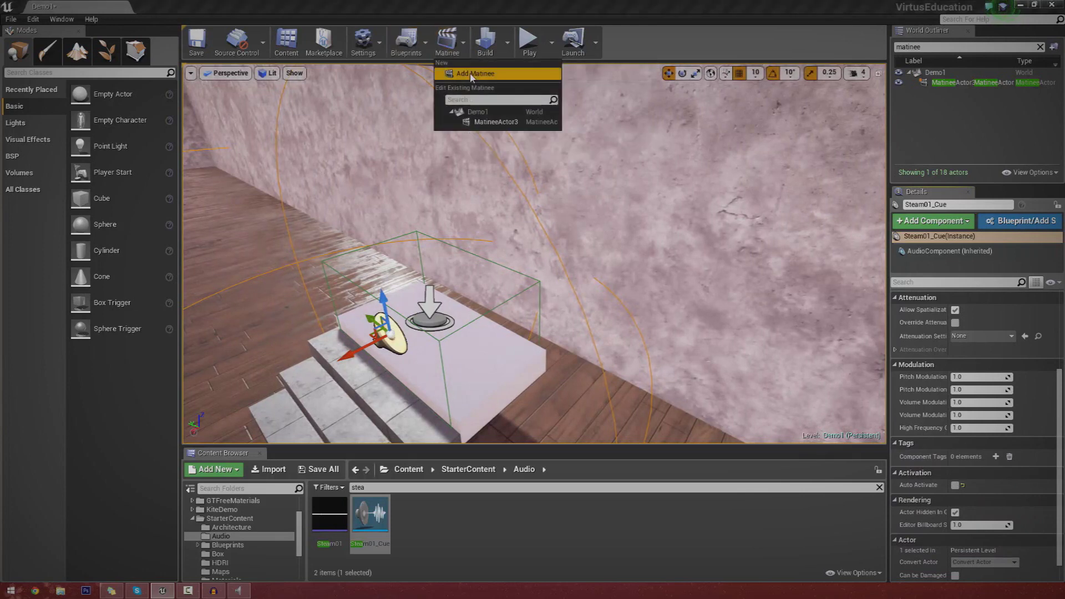
click(490, 122)
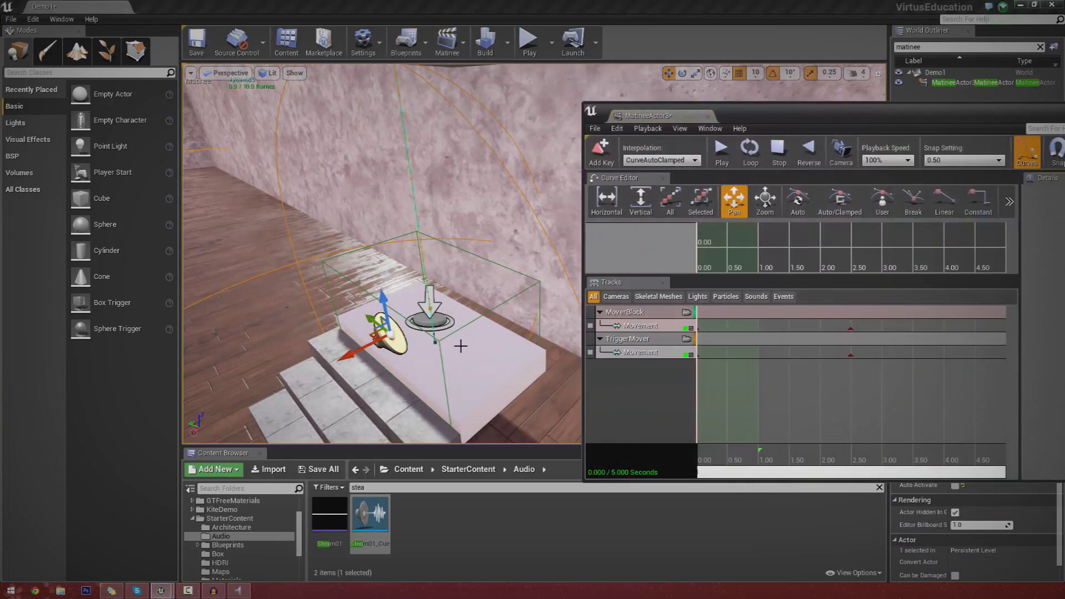
click(447, 42)
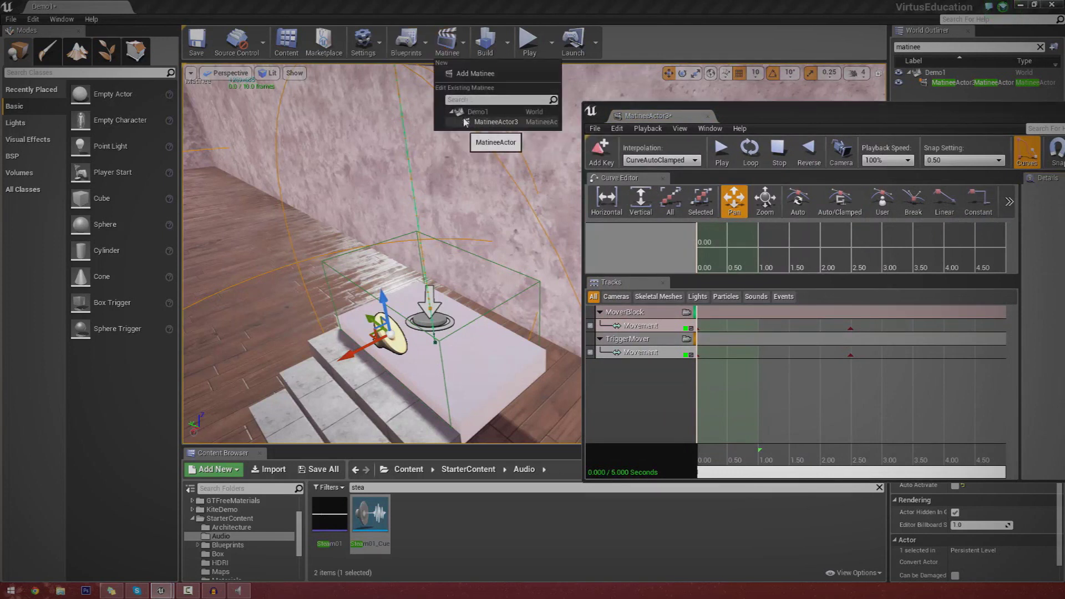
right_click(610, 371)
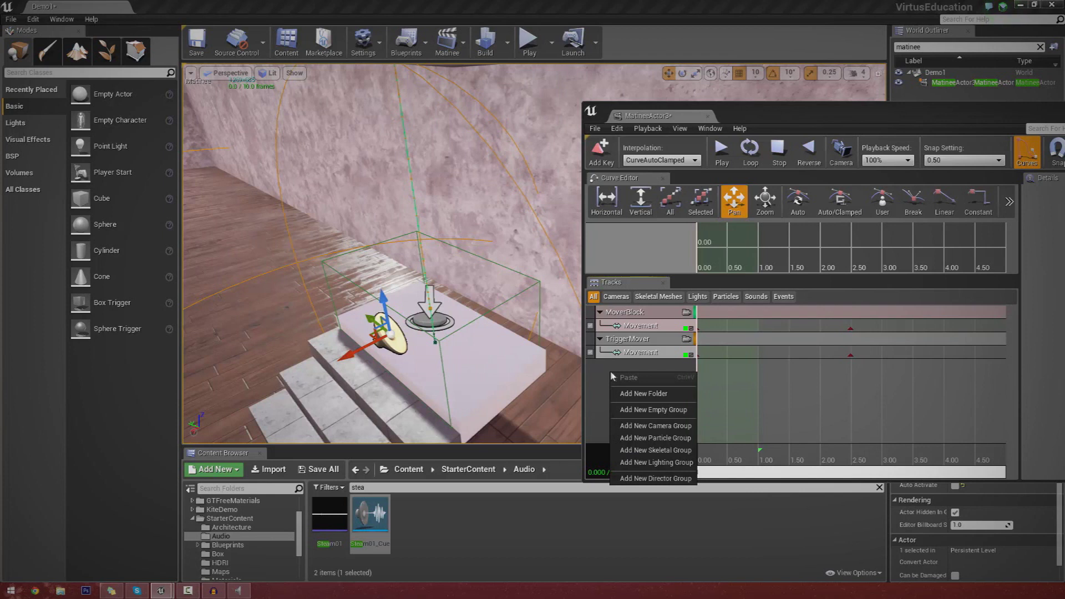
click(652, 411)
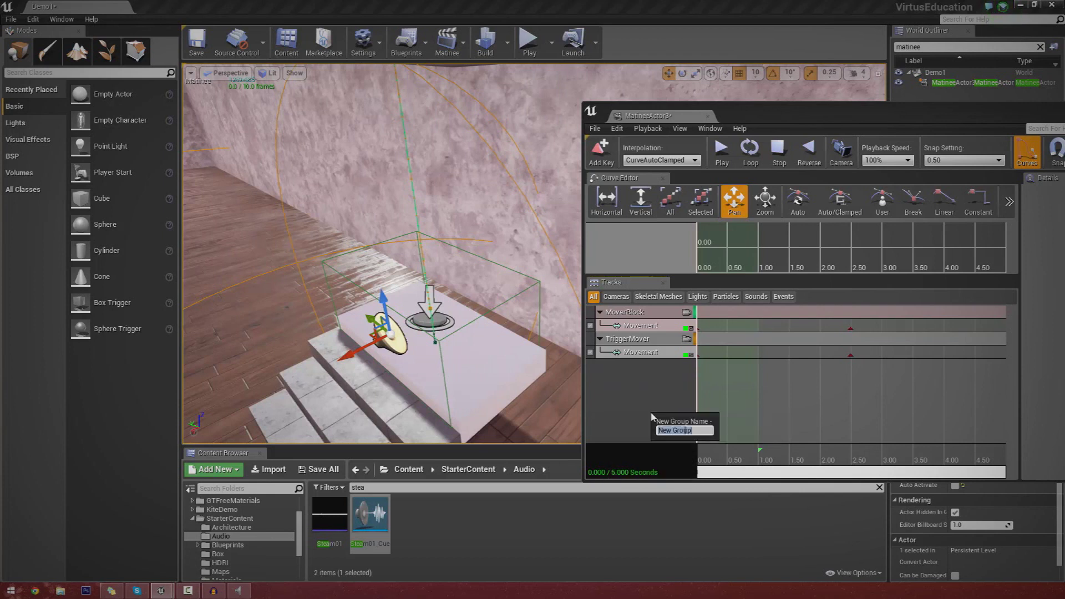
text(Sound)
key(Return)
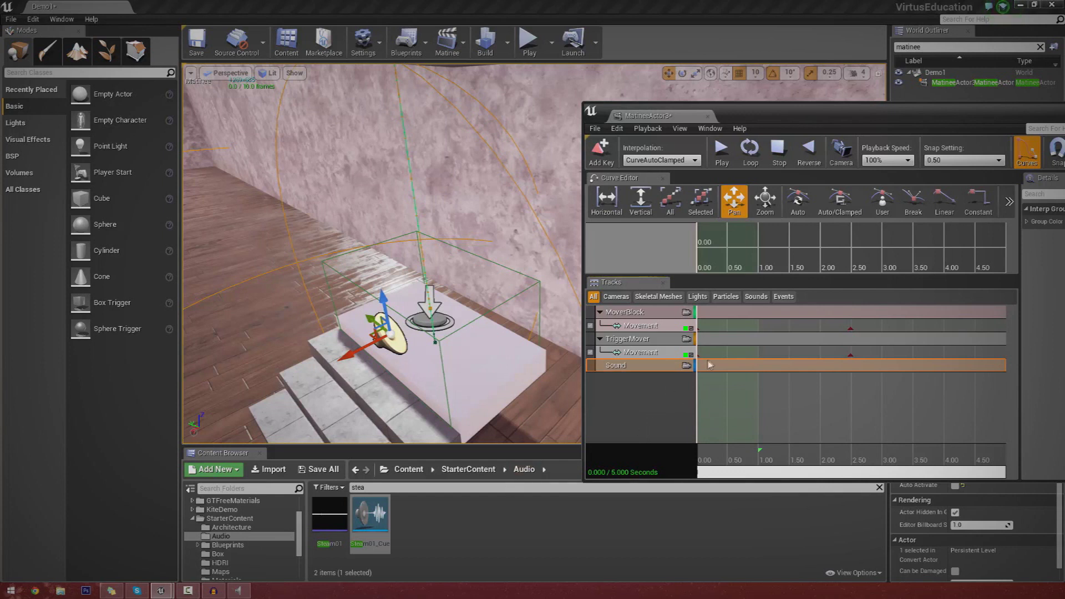
Add a sound track to the Sound group and key Steam01_Cue at 0.00 seconds
right_click(656, 369)
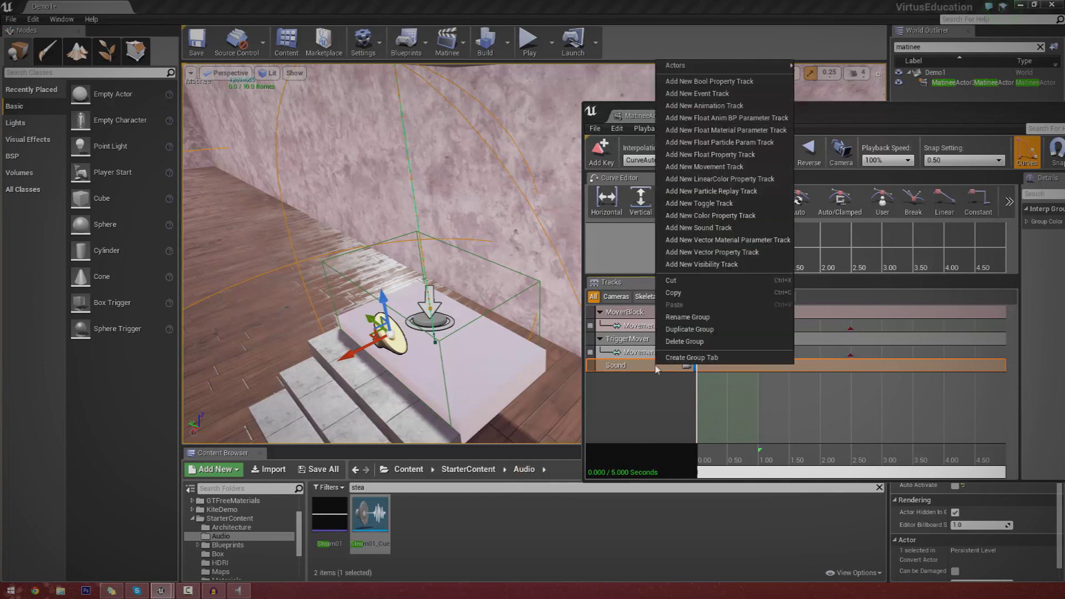
click(731, 229)
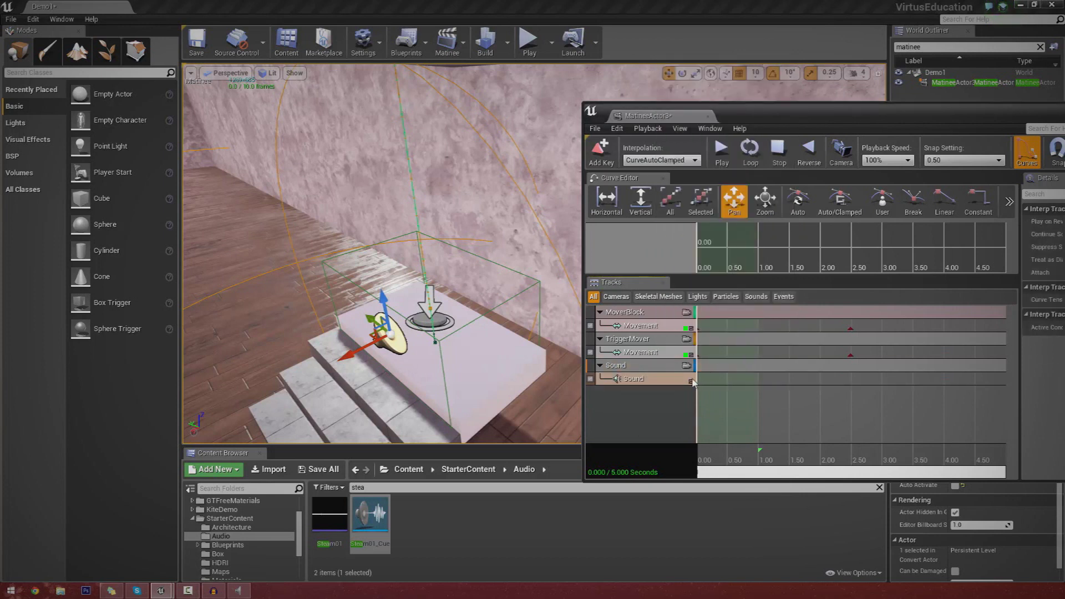
key(Return)
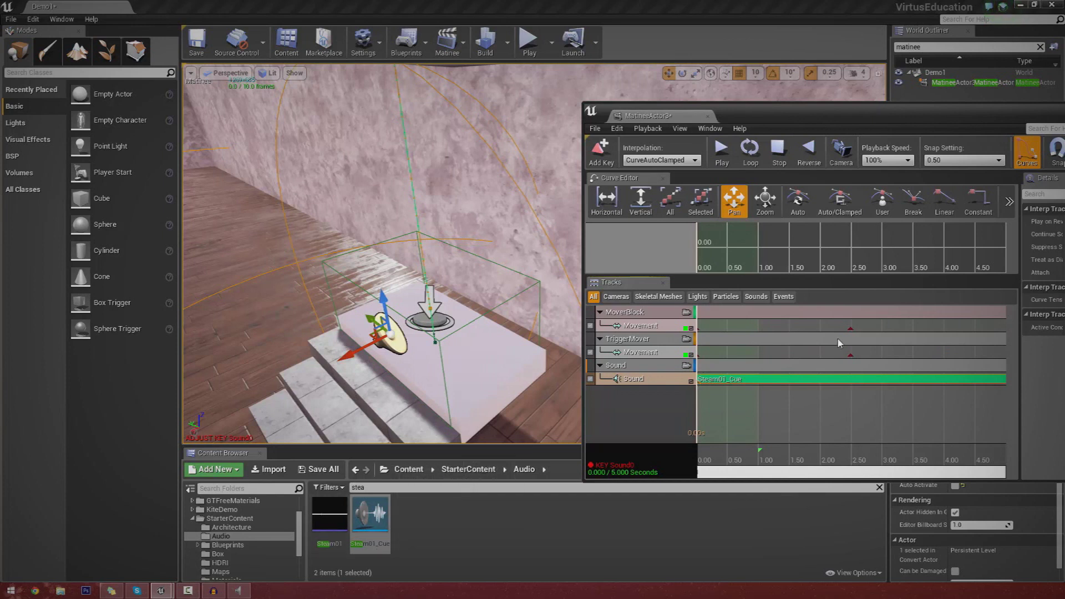
Shorten the Matinee sequence to about 2.56 seconds so it ends at the last movement keys
scroll(845, 417, down, 4)
drag(872, 478, 932, 473)
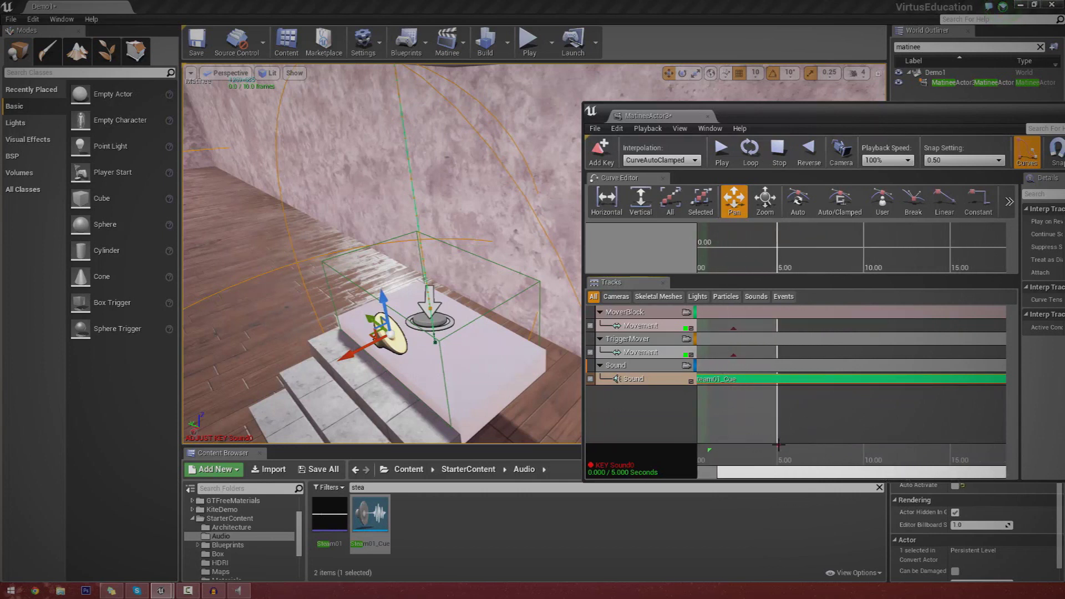
mouse_move(779, 445)
mouse_down()
mouse_move(738, 452)
mouse_move(712, 476)
mouse_up()
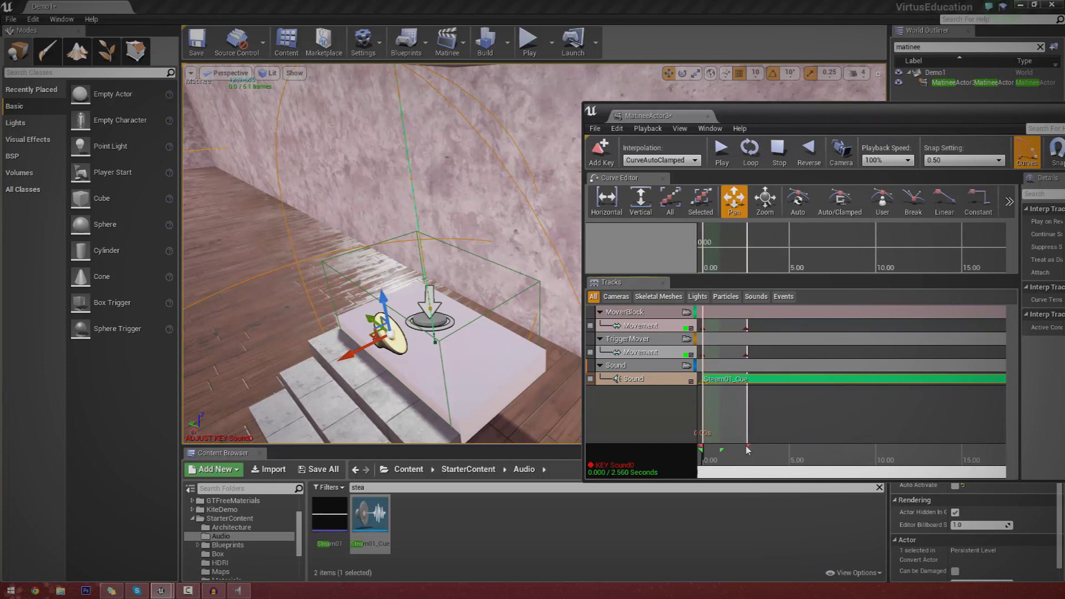
mouse_move(748, 444)
mouse_down()
mouse_move(879, 447)
mouse_move(835, 449)
mouse_move(853, 452)
mouse_up()
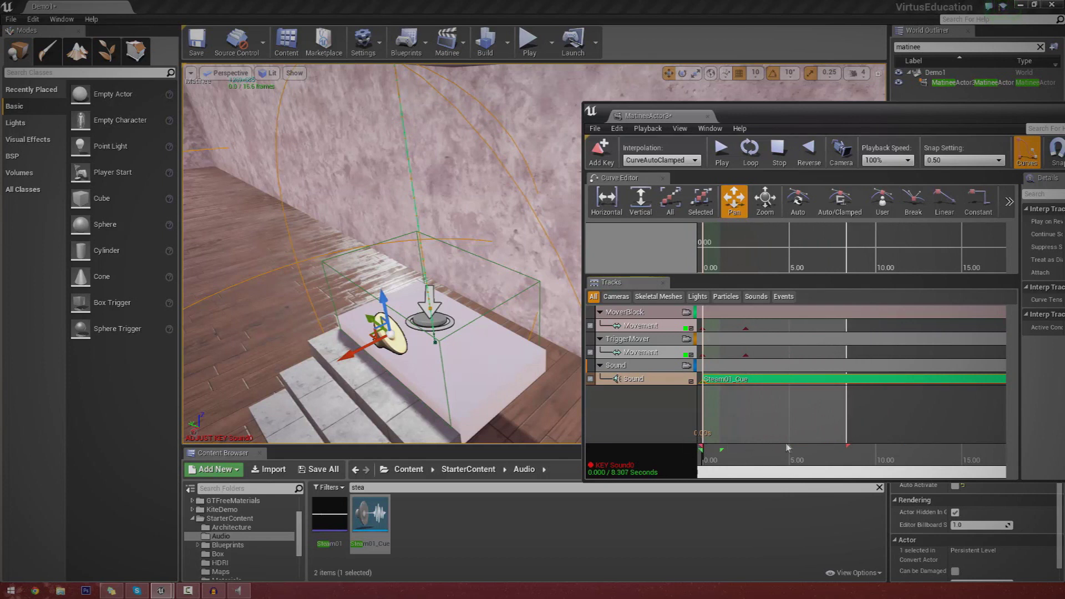
drag(846, 448, 772, 451)
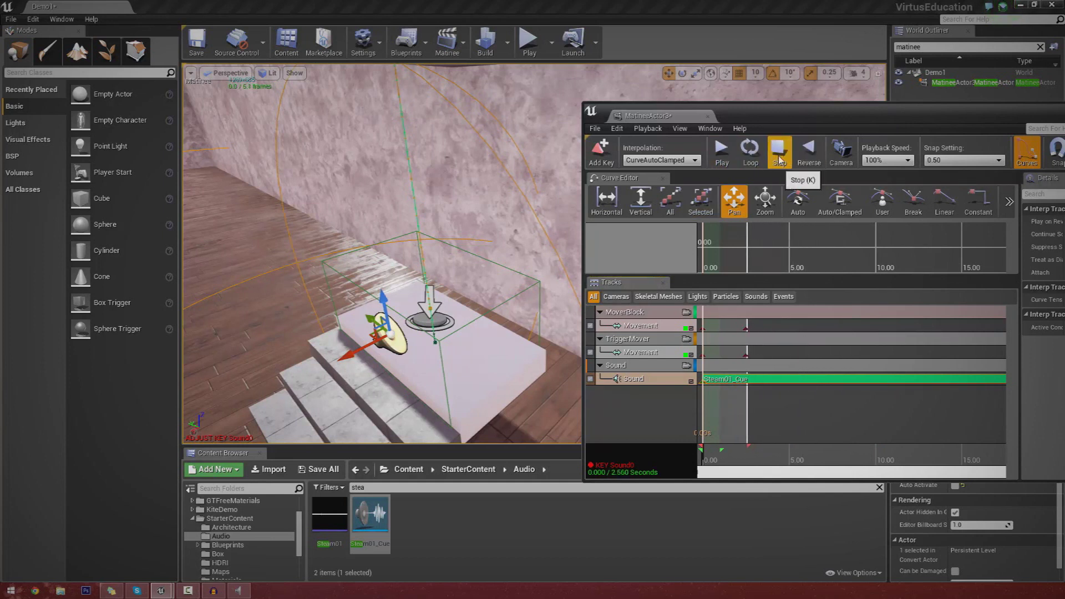
Play the shortened sequence, check the raised platform against the upper stairs, and close the Matinee editor
click(721, 151)
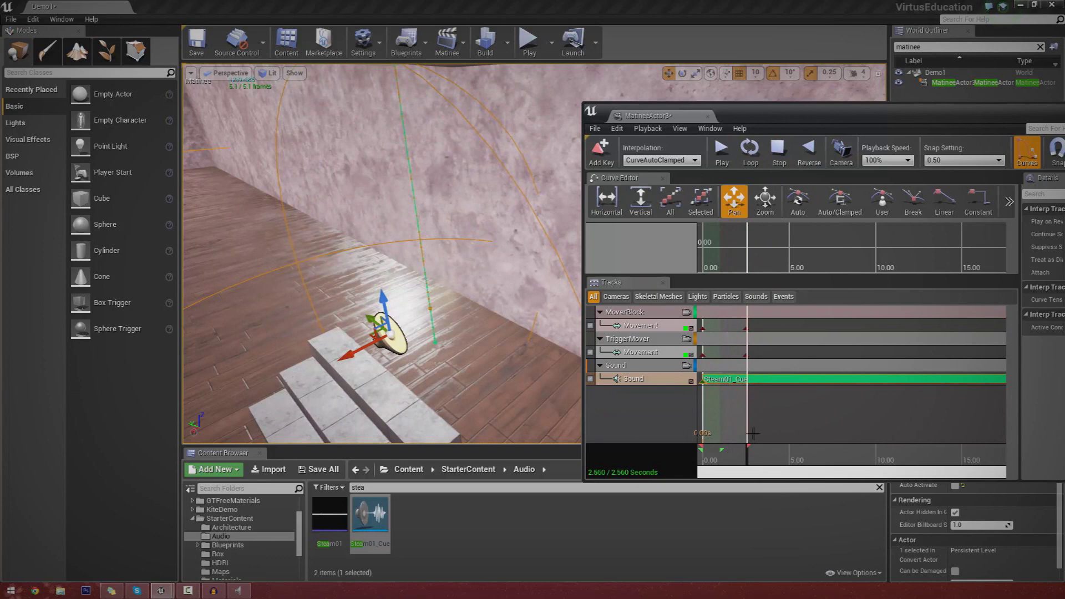
right_drag(501, 308, 546, 214)
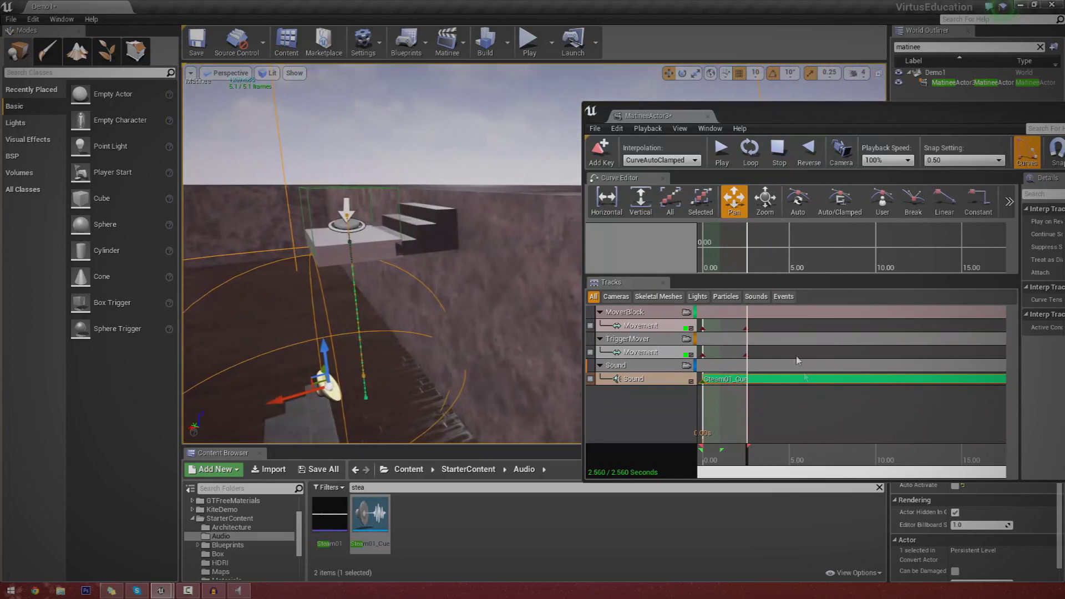
click(708, 117)
Open the Level Blueprint and delete the old actor references, overlap events, and Play and Reverse nodes
click(449, 41)
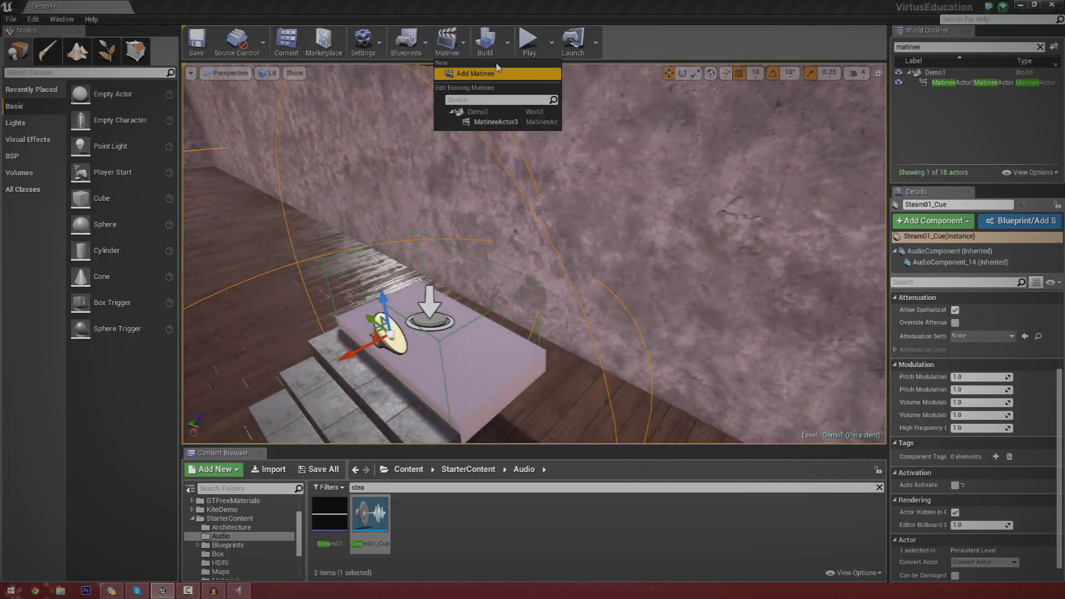
click(406, 42)
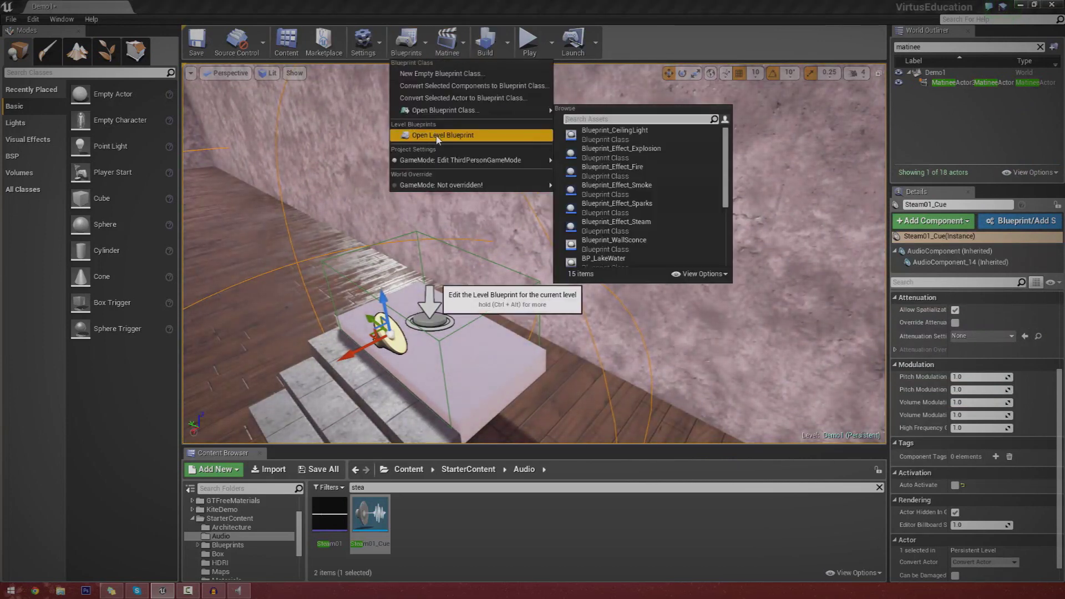
click(406, 42)
click(406, 41)
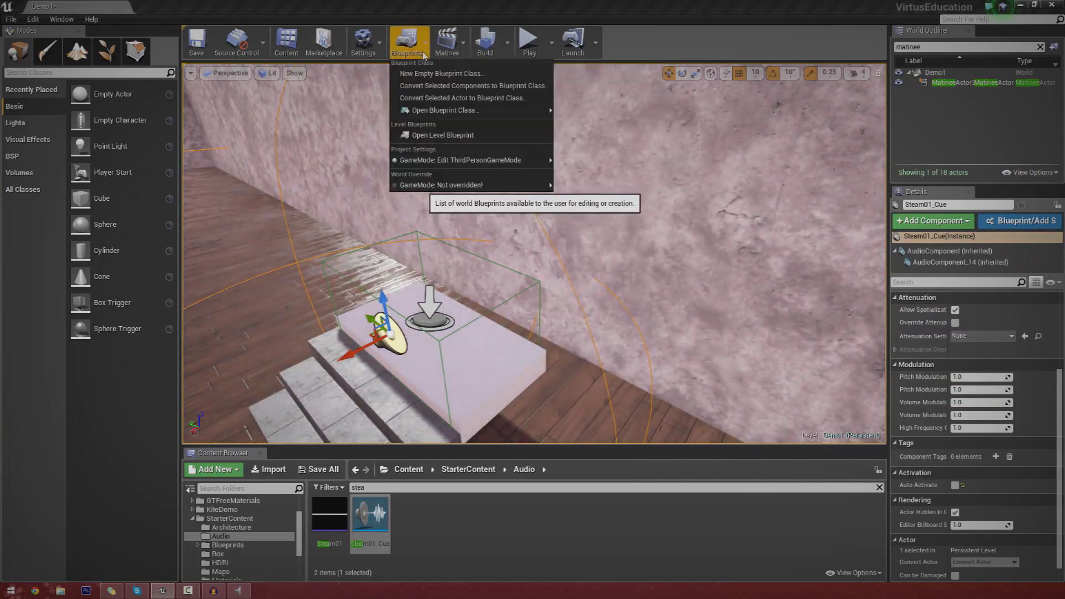
click(442, 134)
scroll(800, 308, down, 4)
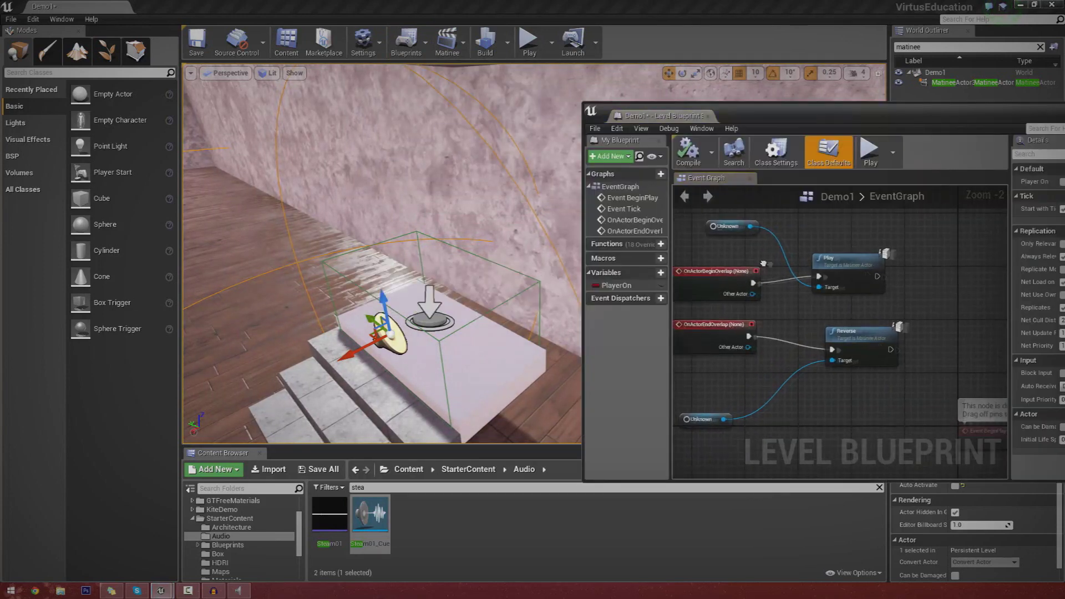
drag(759, 380, 749, 370)
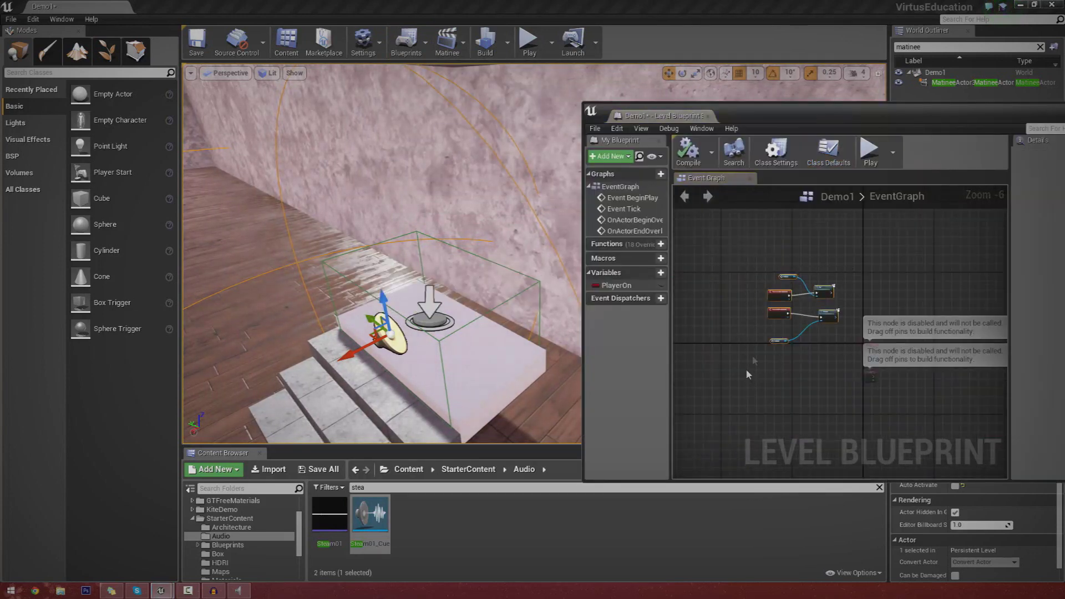
key(Delete)
Select the trigger box above the platform and add its On Actor Begin Overlap event to the Level Blueprint
right_click(743, 276)
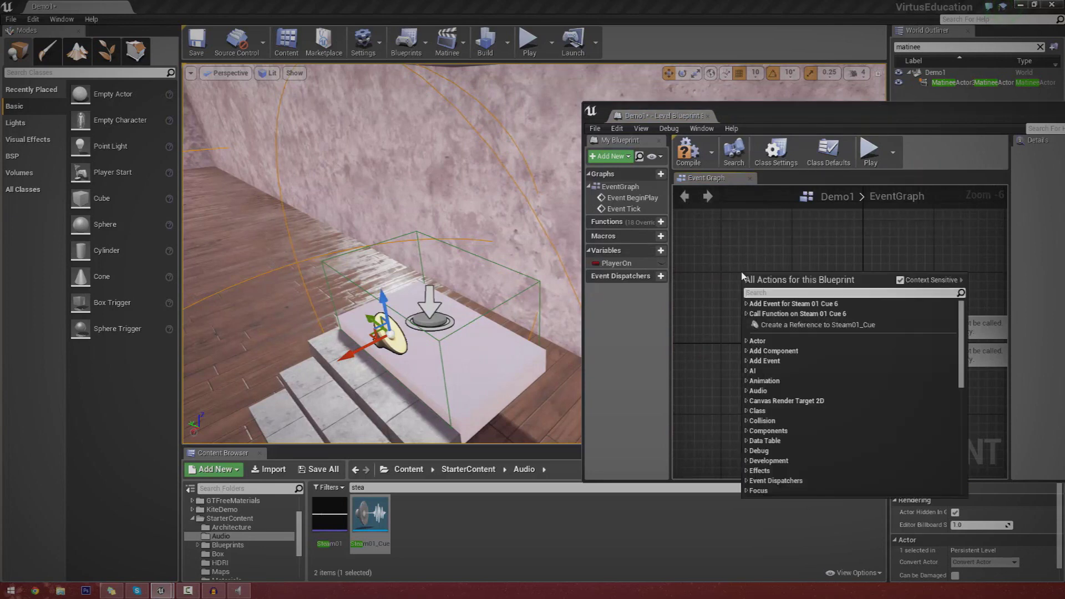
click(430, 320)
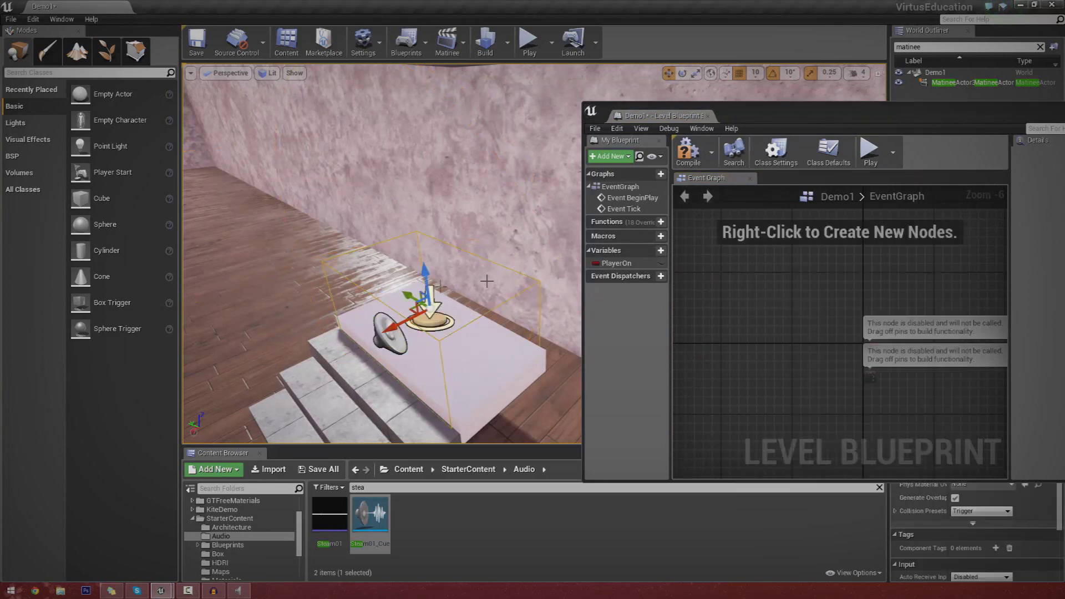
right_click(744, 259)
click(750, 292)
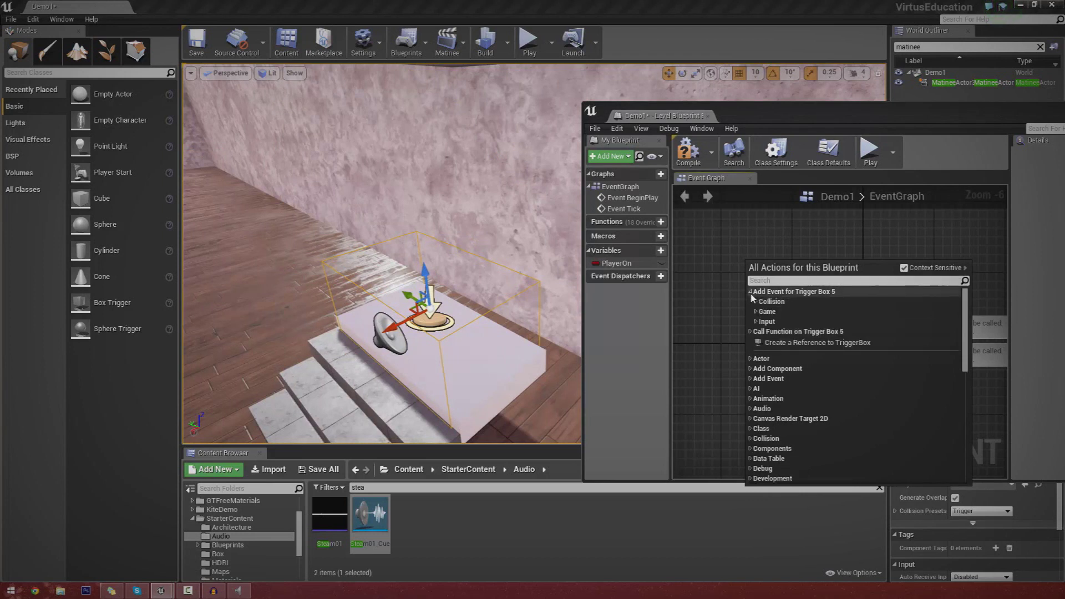
click(756, 301)
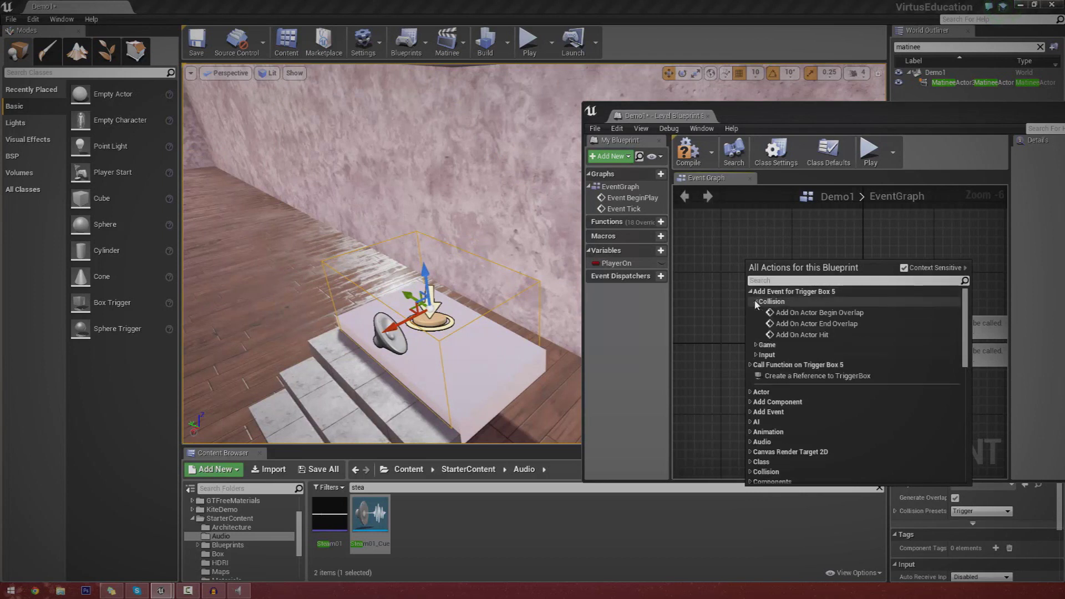
click(815, 312)
scroll(777, 275, up, 5)
scroll(770, 287, down, 2)
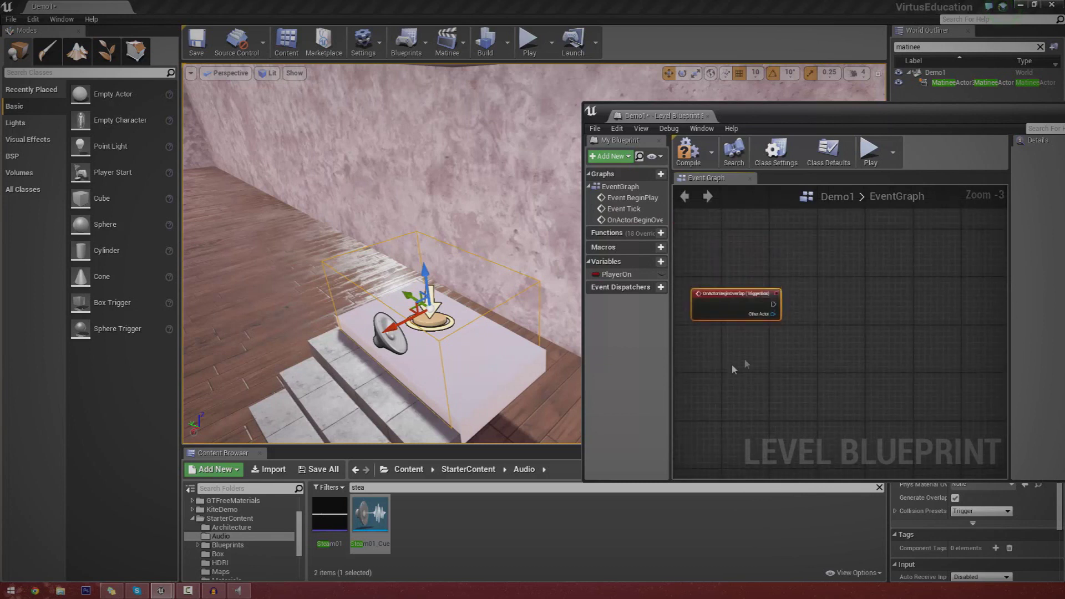
Add an On Actor End Overlap event for the trigger box and align it directly beneath the begin overlap event
right_click(707, 354)
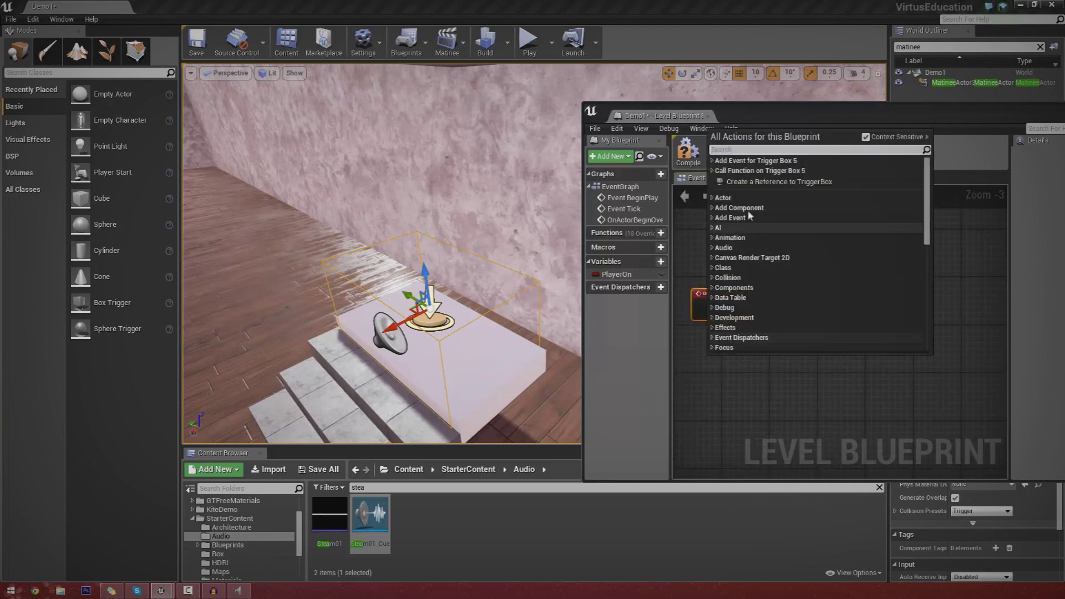
click(710, 161)
click(718, 170)
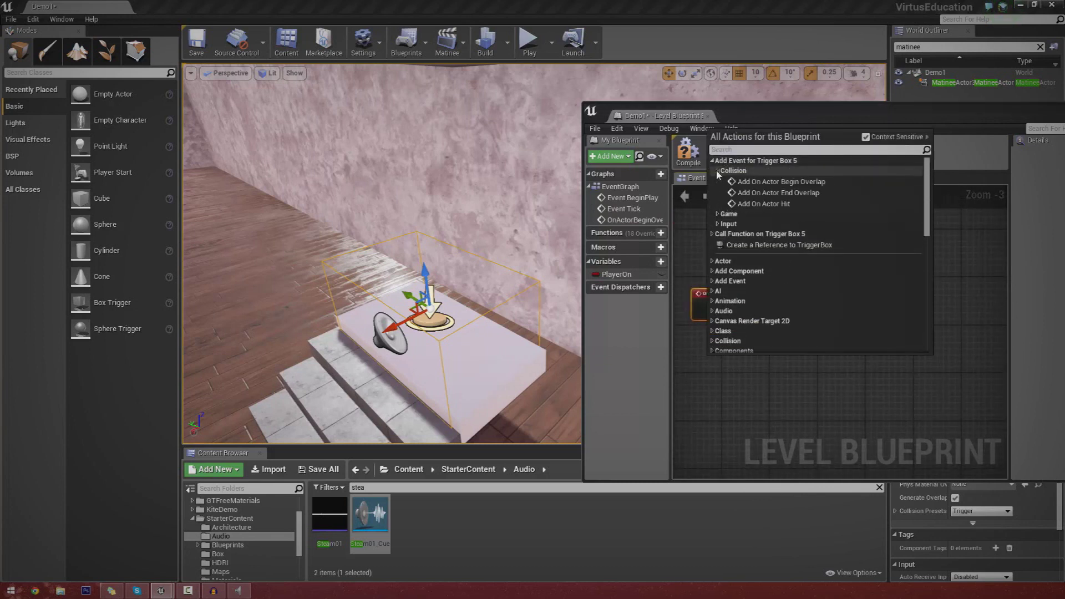
click(766, 192)
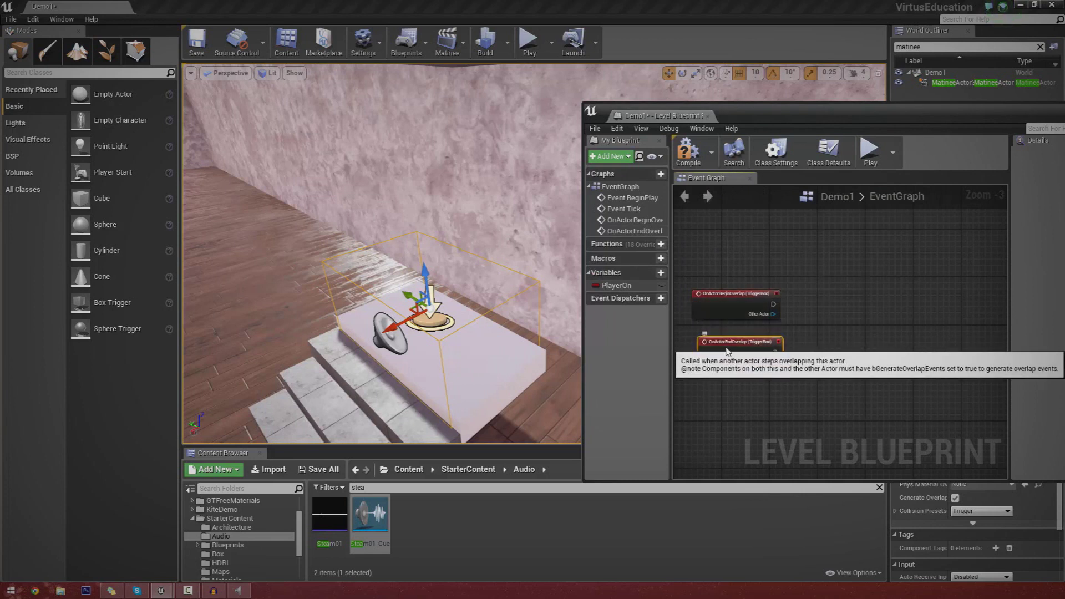
drag(726, 348, 733, 345)
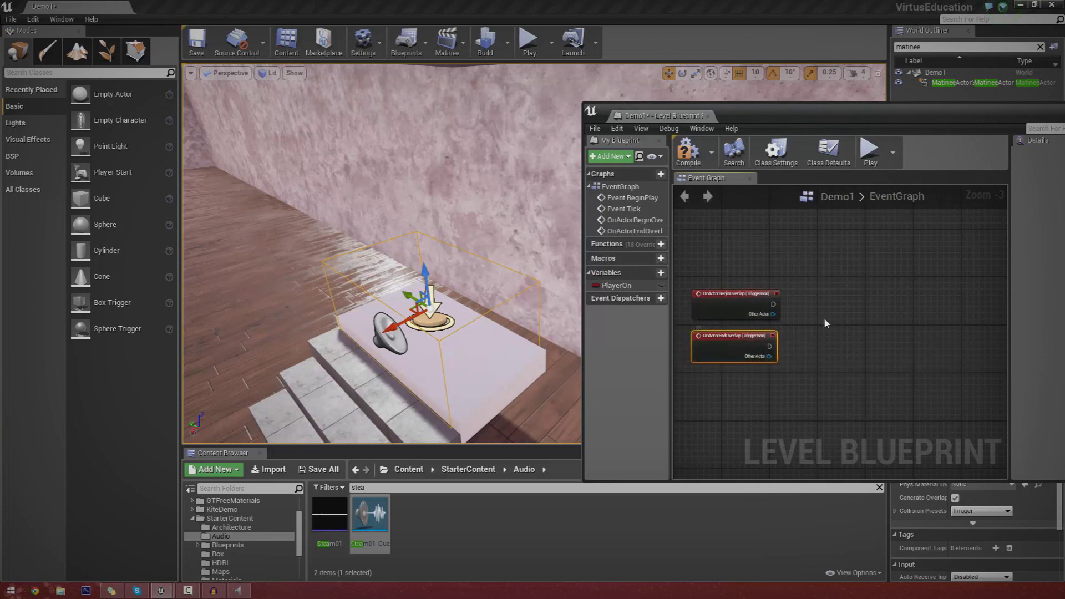
Add a Play node targeting the elevator's Matinee actor and connect the trigger box's begin overlap event to it
right_click(825, 285)
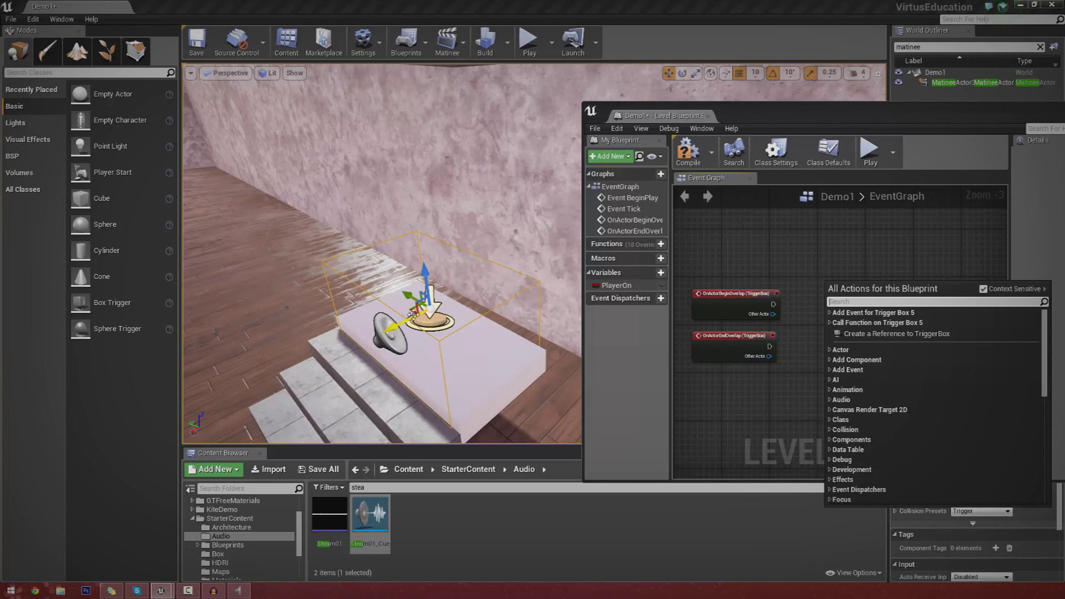
mouse_move(444, 341)
right_down()
mouse_move(310, 328)
mouse_move(444, 328)
mouse_move(444, 340)
right_up()
drag(788, 119, 438, 157)
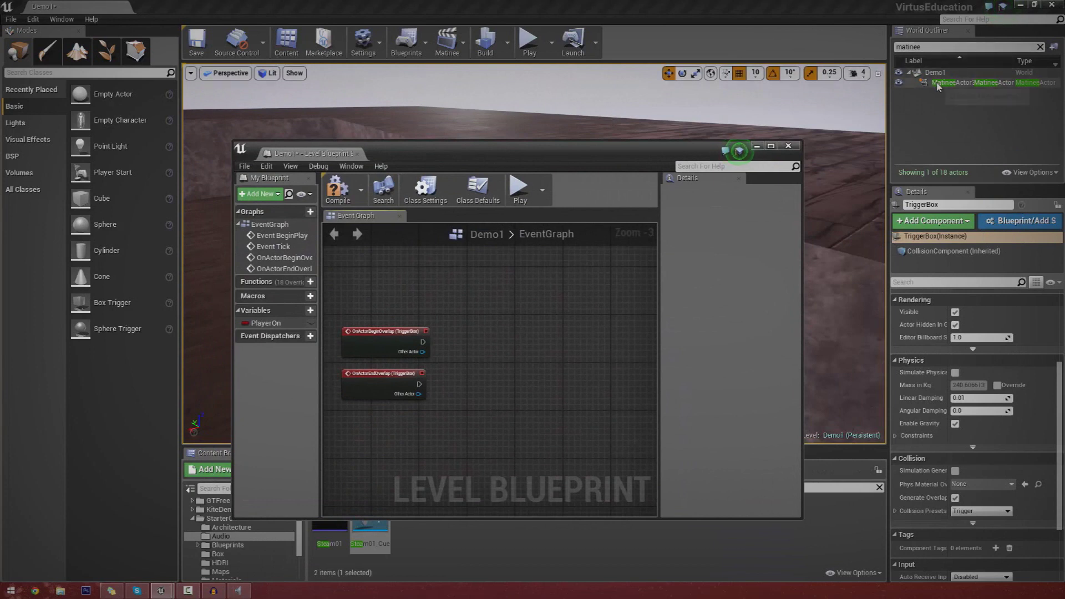
click(937, 84)
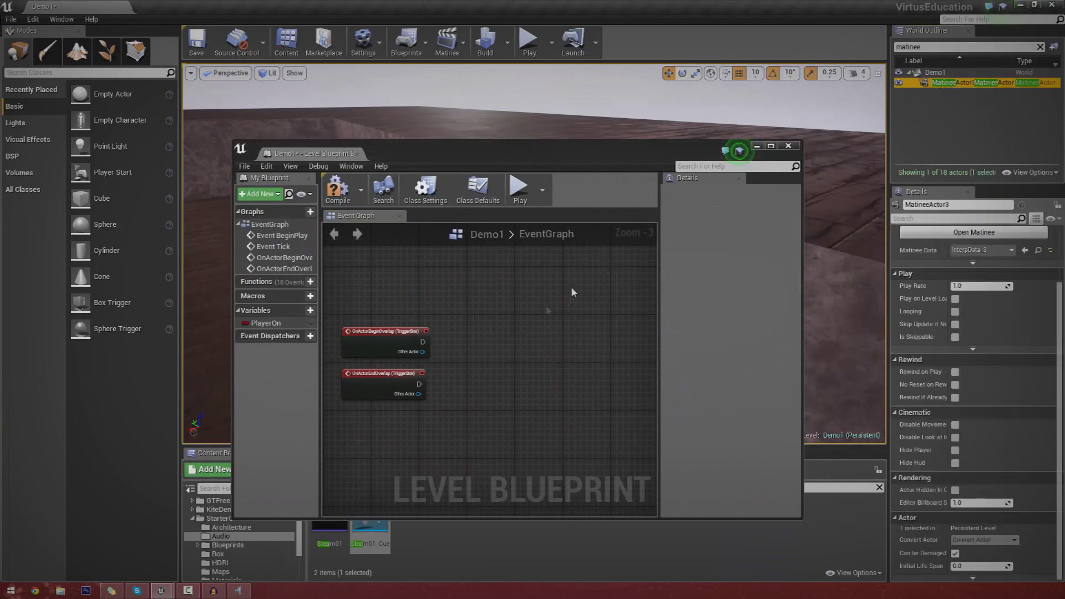
right_click(462, 319)
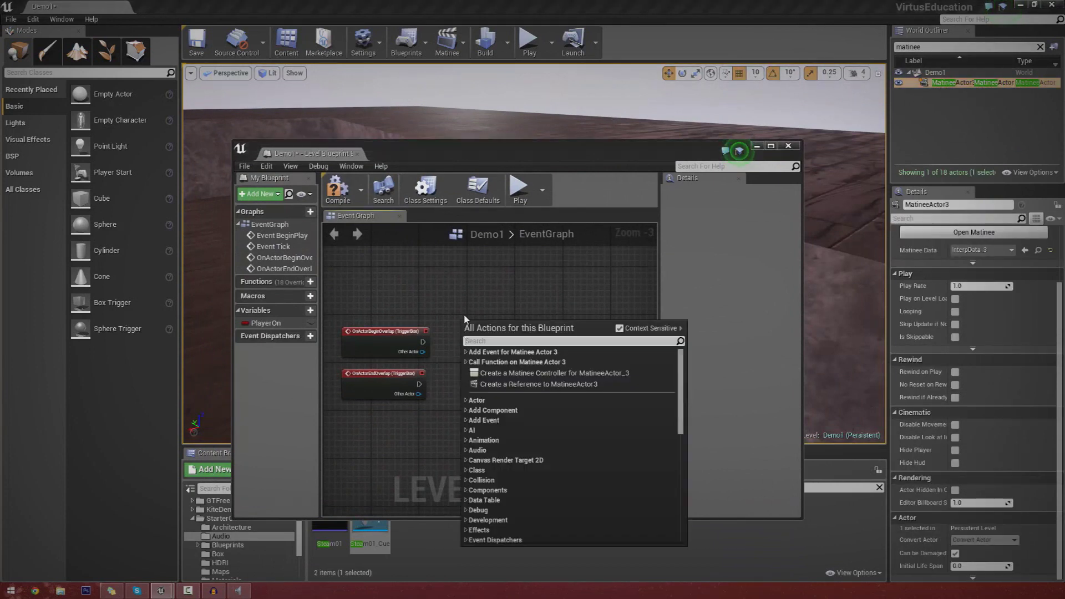
text(play)
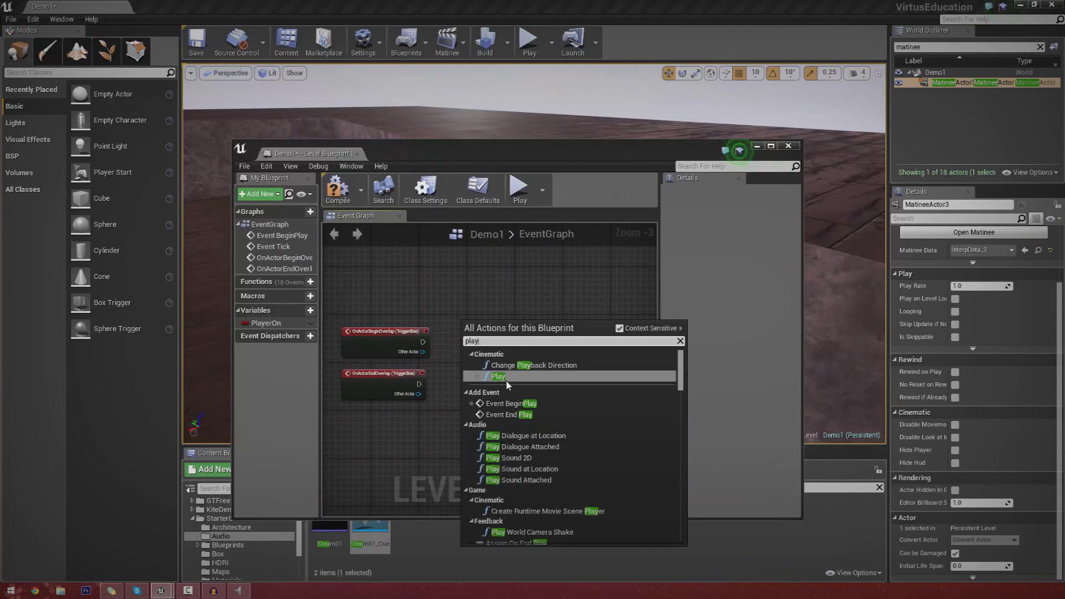
scroll(666, 438, down, 5)
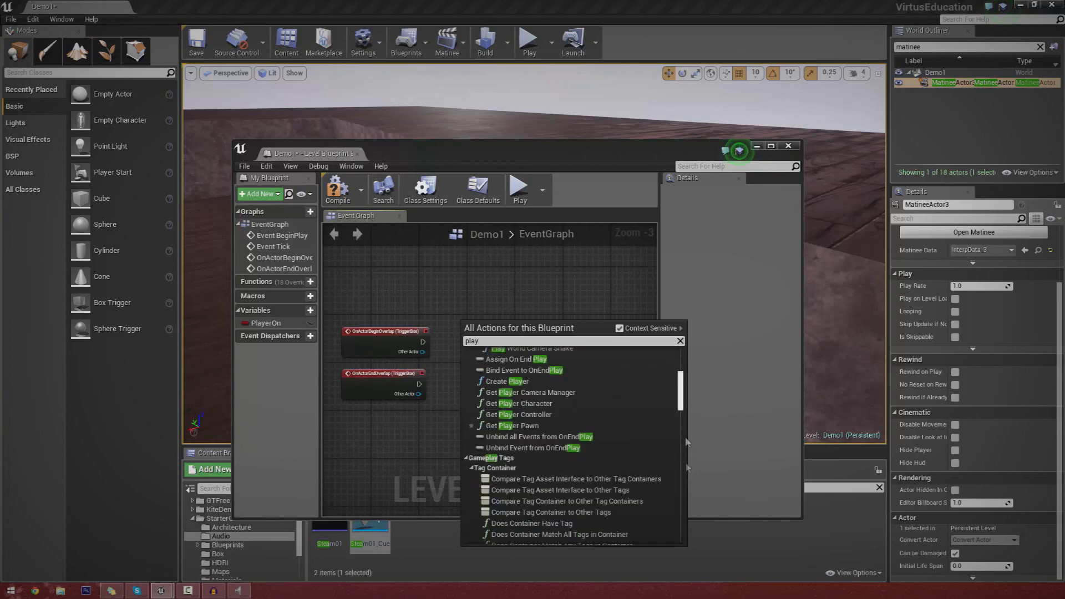
scroll(686, 442, down, 10)
drag(694, 536, 701, 379)
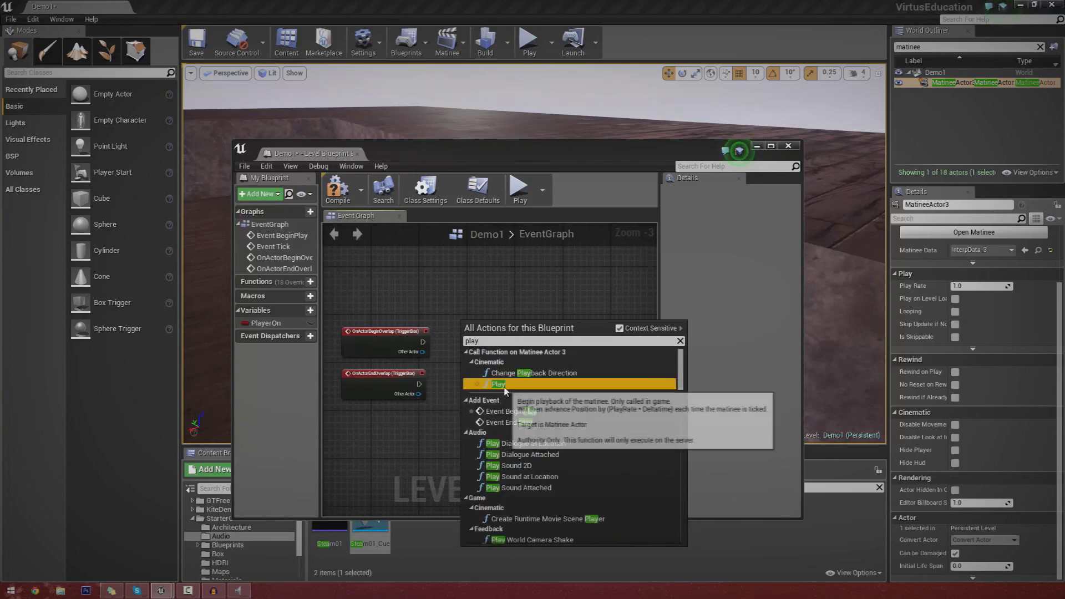
click(499, 383)
drag(511, 342, 553, 319)
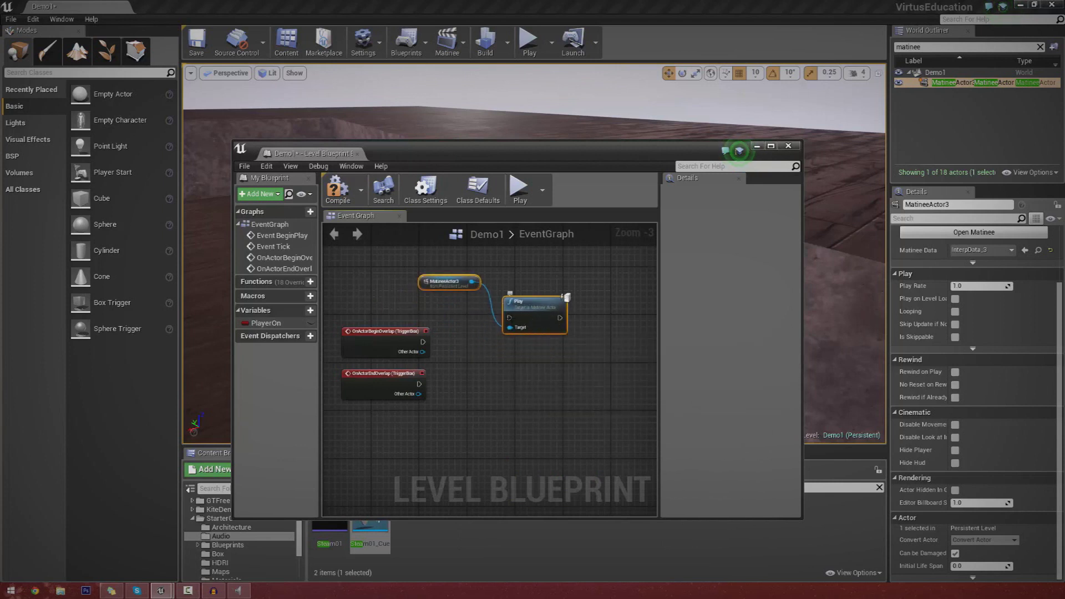
Add a Reverse node for the Matinee actor and connect the trigger box's end overlap event to it
right_click(490, 379)
text(reverse)
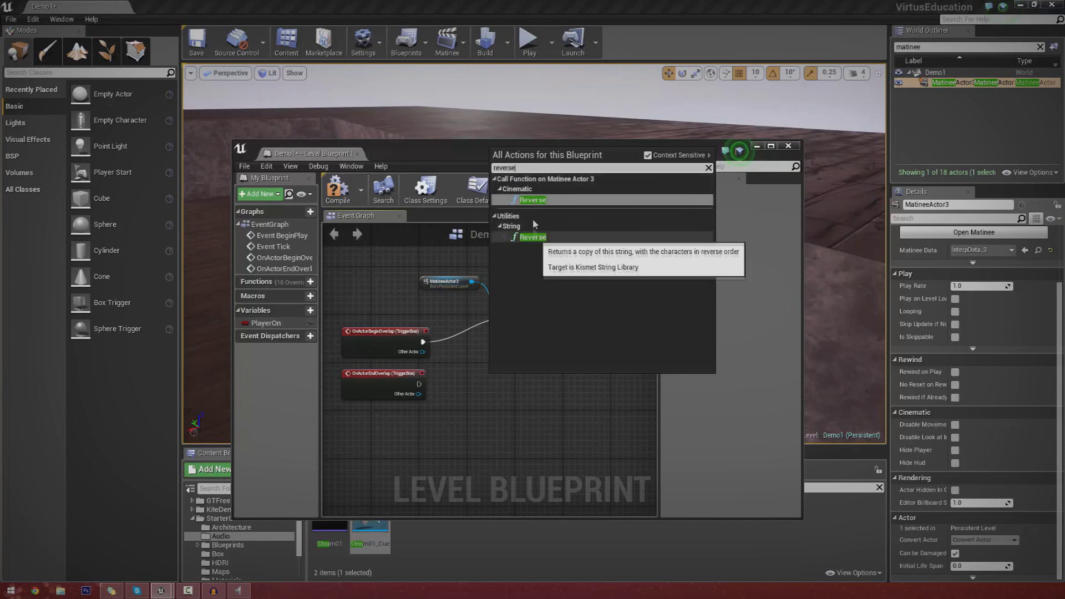
click(533, 200)
drag(498, 396, 423, 390)
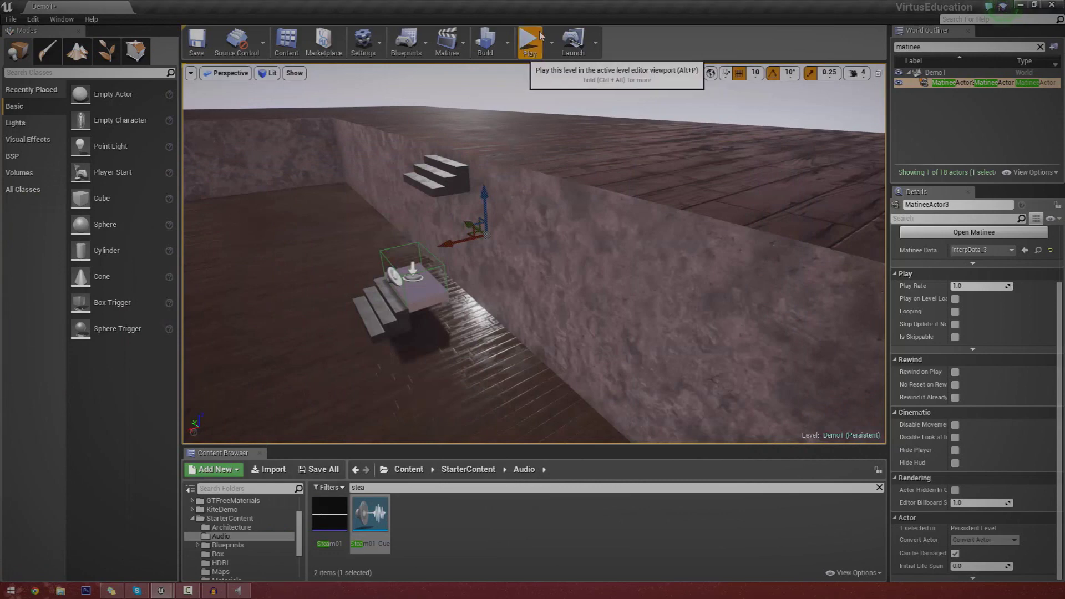
Play the level and move the character to the lower stairs and platform to test the elevator, ending the play session when done
click(540, 36)
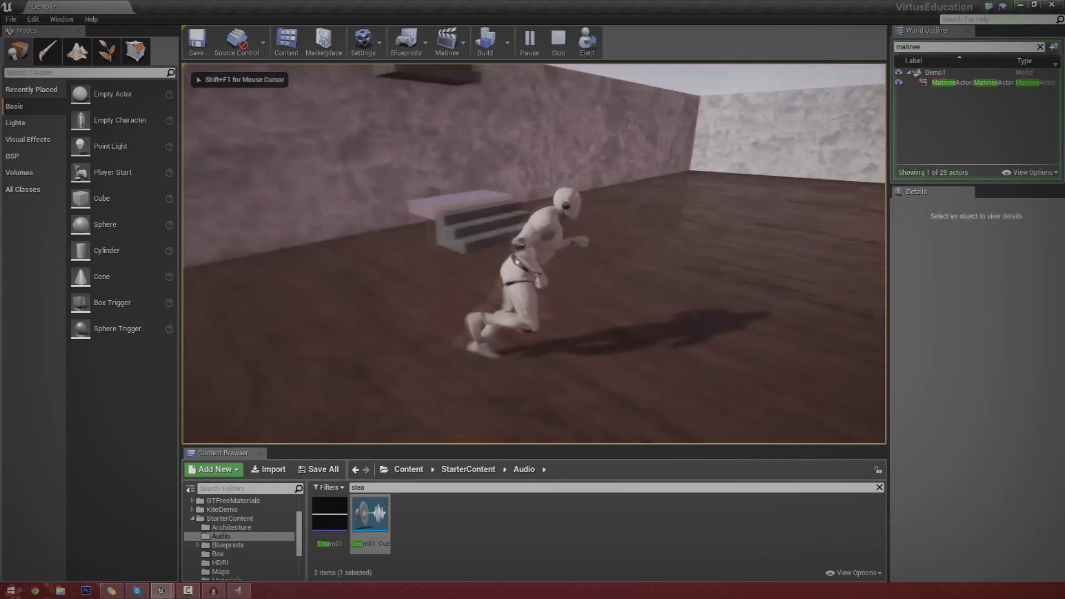
key(w)
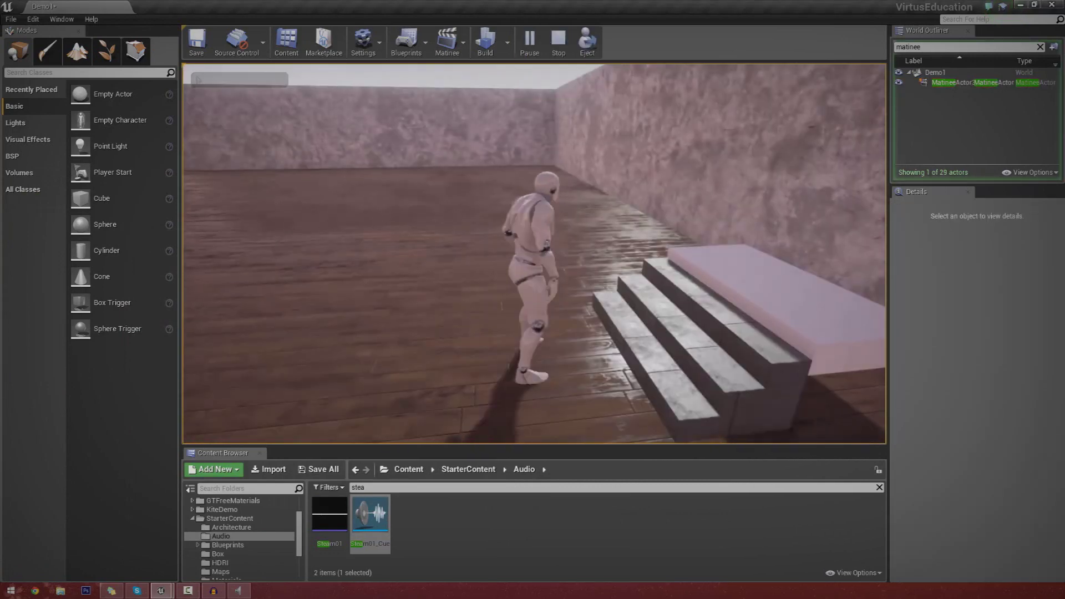
key(d)
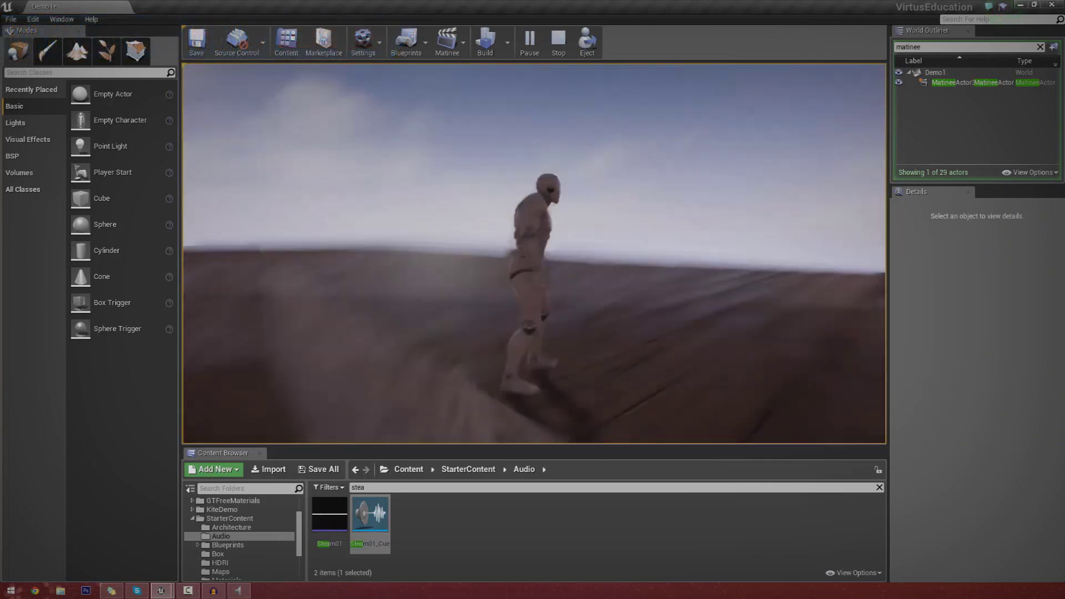
key(Escape)
right_drag(664, 143, 504, 216)
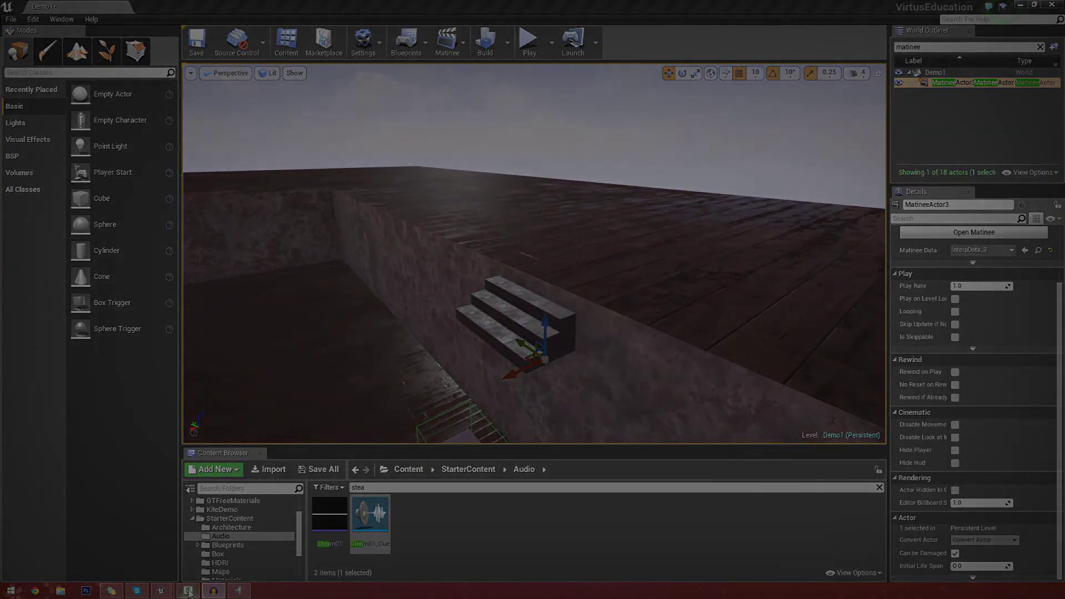